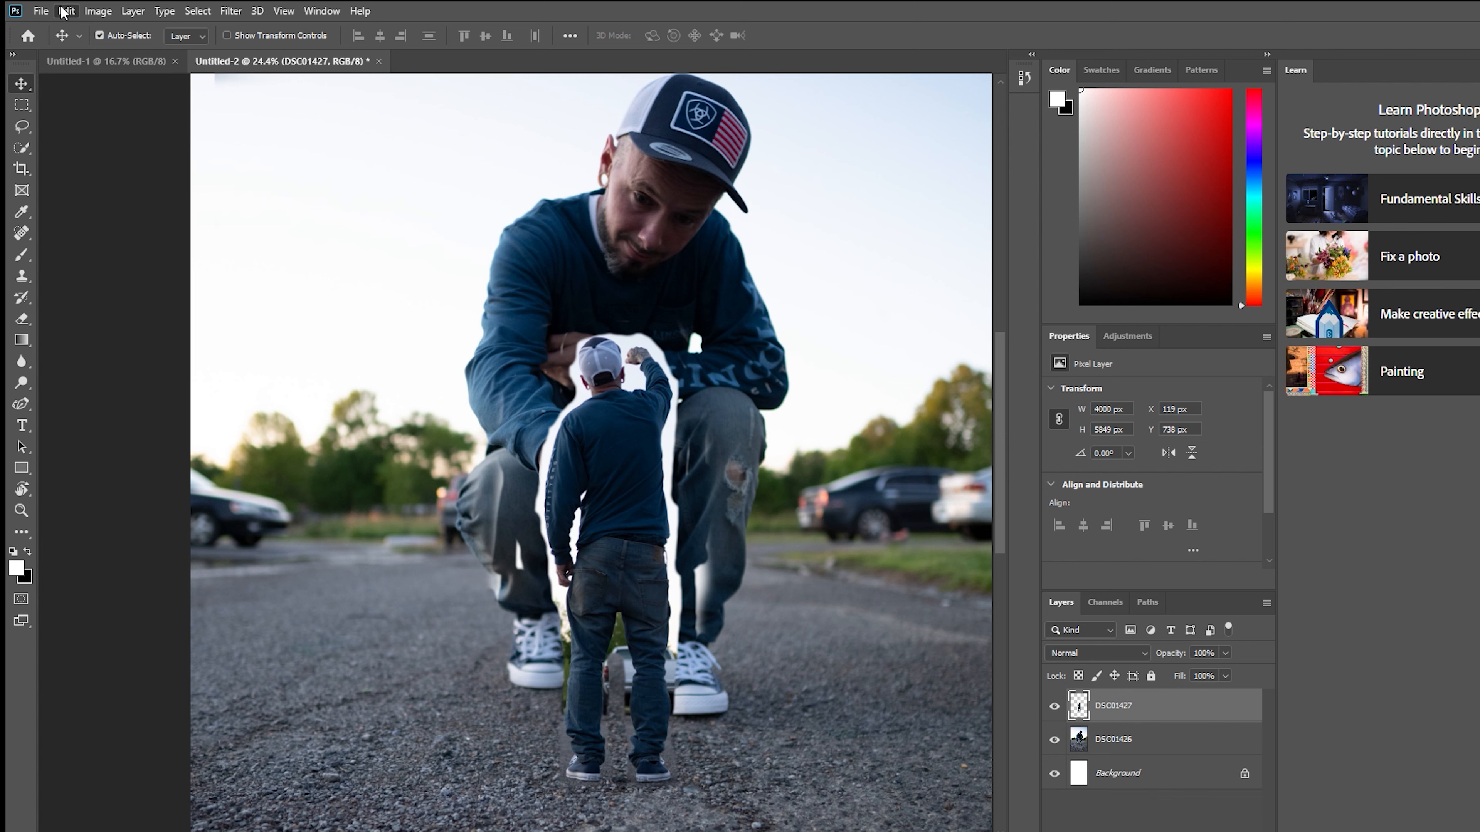
Step: Scale the DSC01427 layer down to 69.42% and place the small standing figure beneath the crouching man's hand
key("ctrl+t")
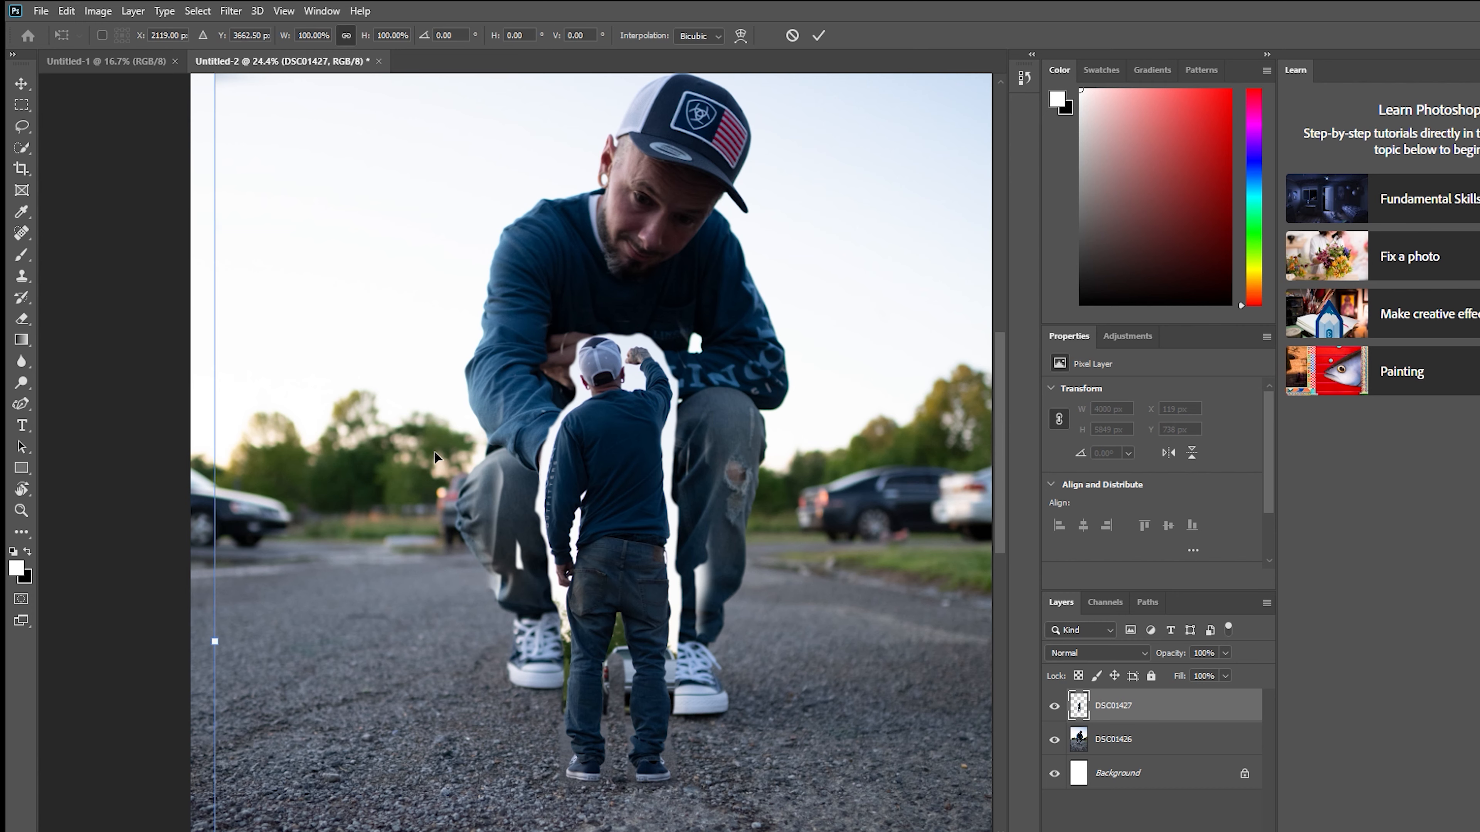
scroll(644, 468, "down", 5)
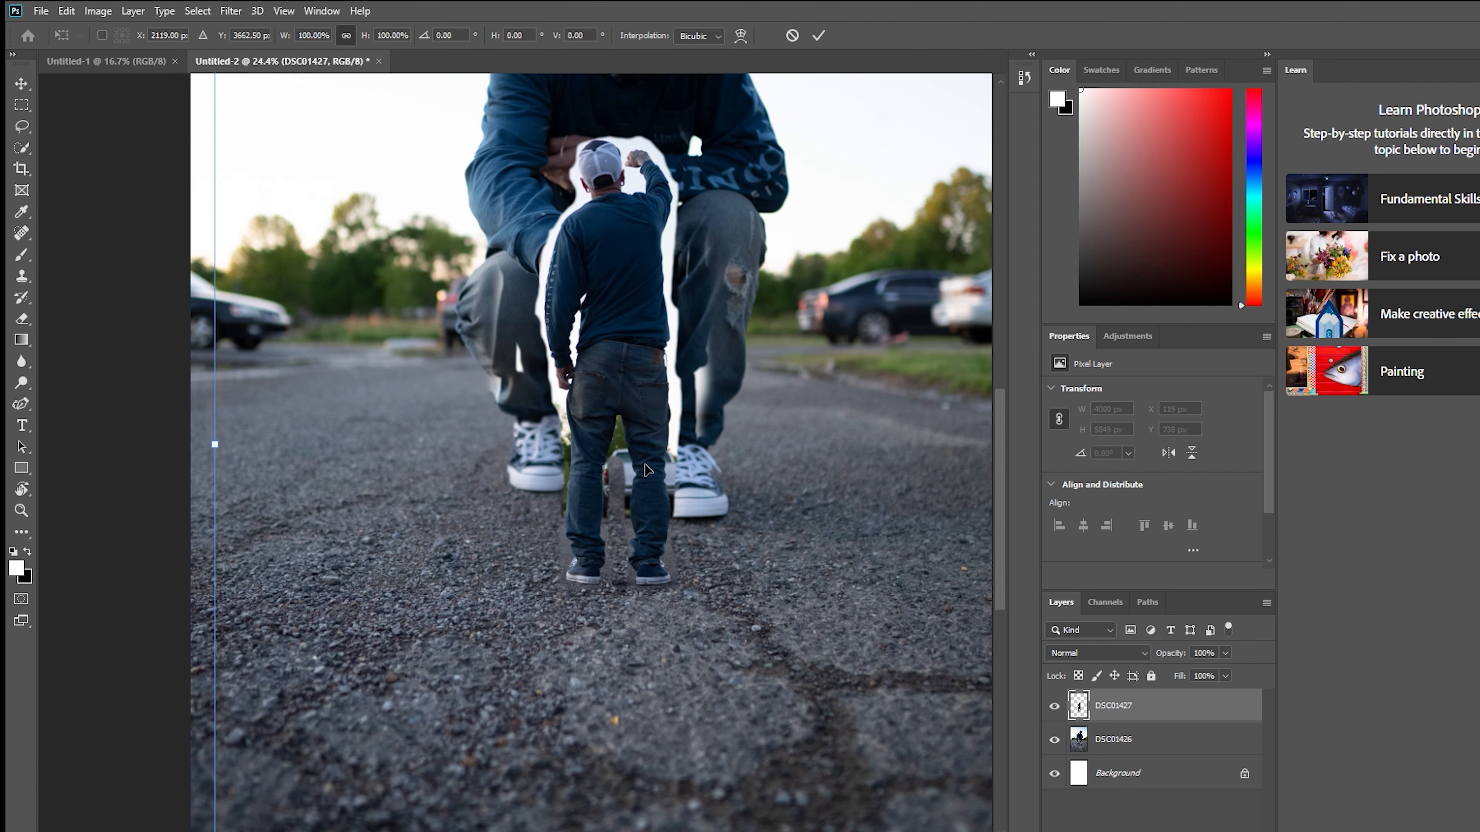
scroll(645, 465, "down", 4)
scroll(645, 464, "down", 3)
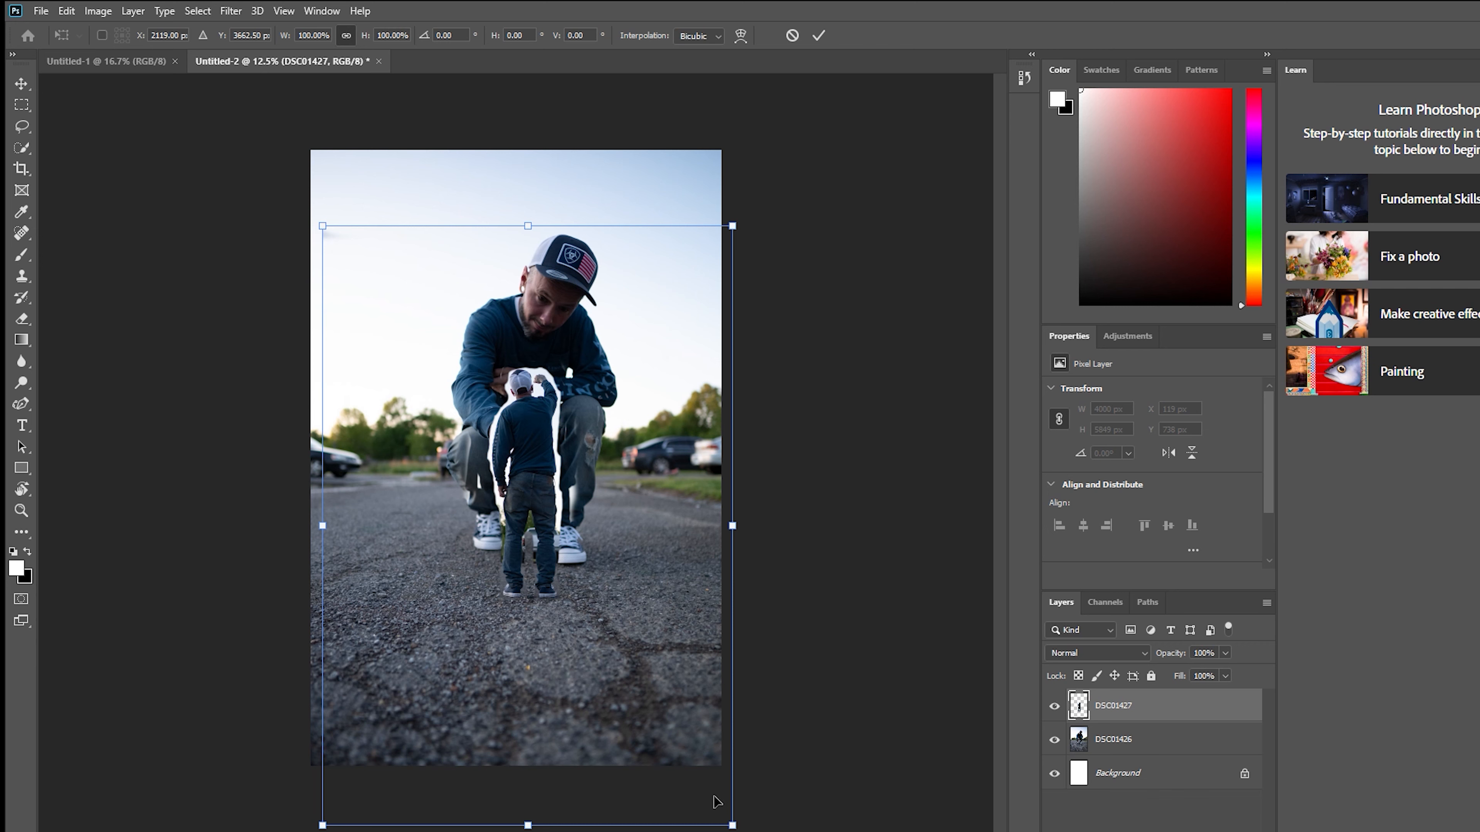
left_click_drag(732, 826, 615, 653)
left_click_drag(477, 401, 525, 522)
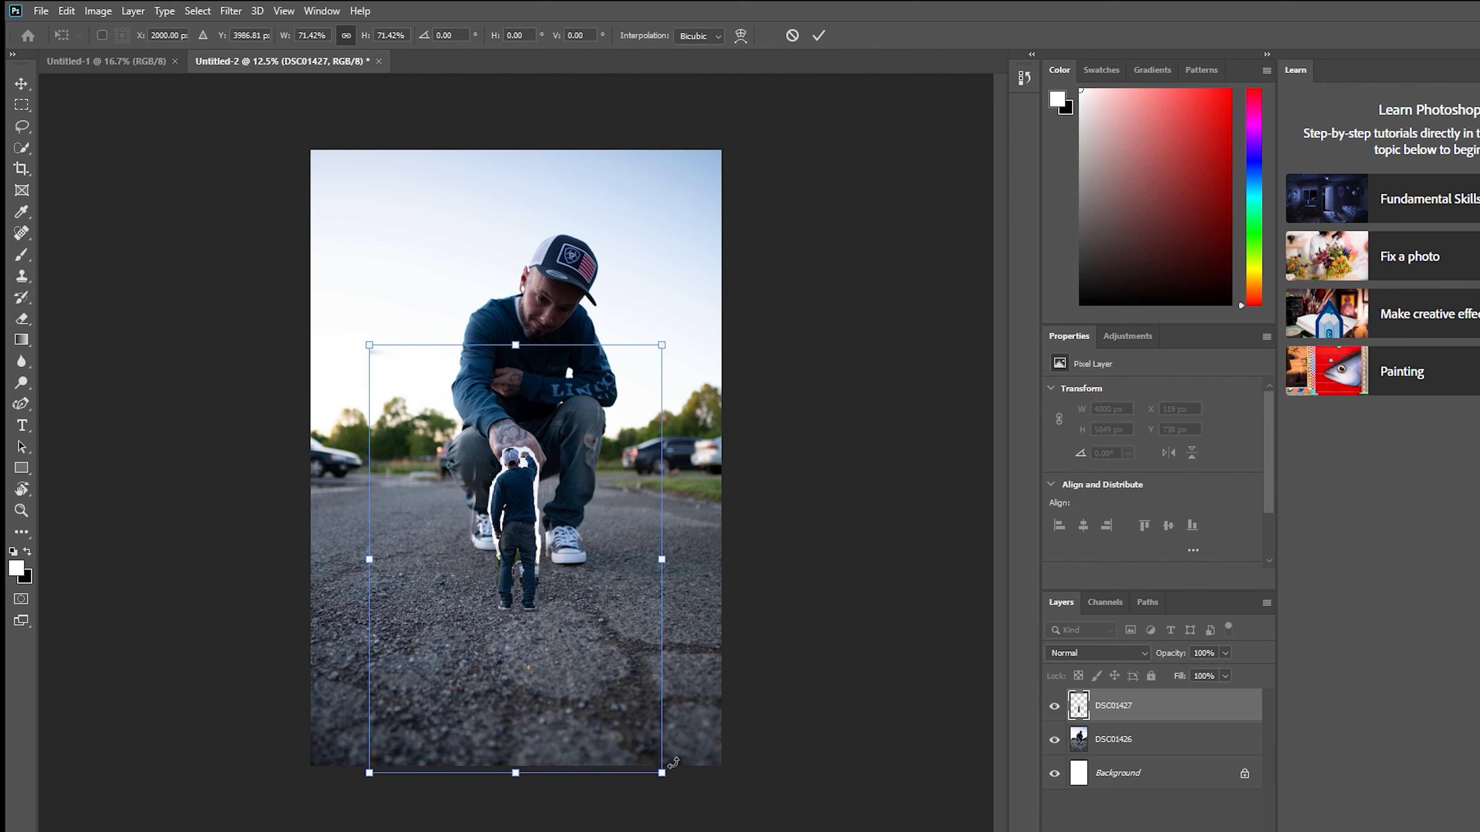
left_click_drag(662, 774, 654, 762)
left_click_drag(559, 641, 559, 652)
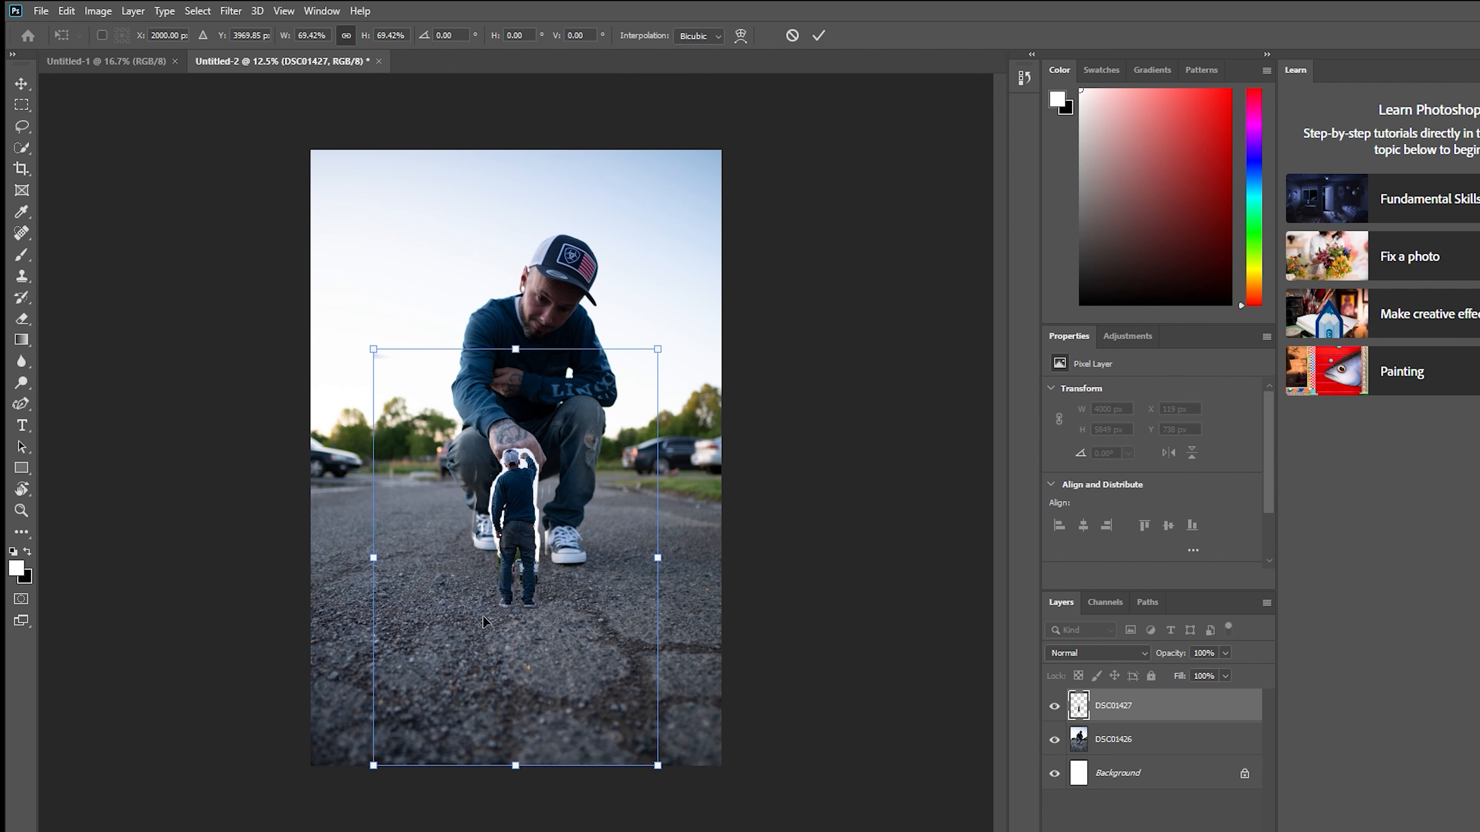
key("Return")
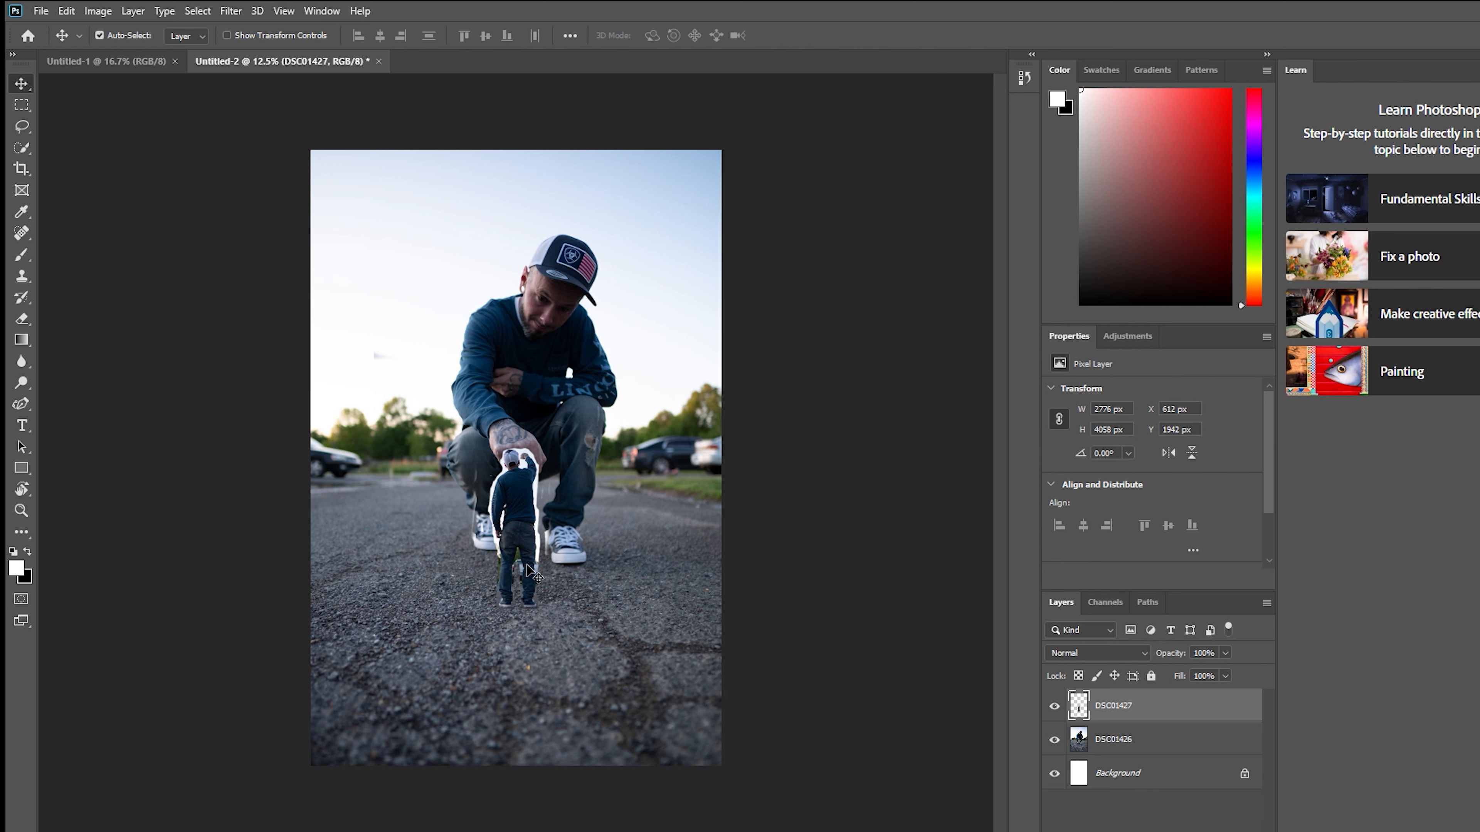
Step: Erase the outer part of the white halo around the small figure's head, shoulders and torso with a 77 px soft Eraser
scroll(477, 474, "up", 5)
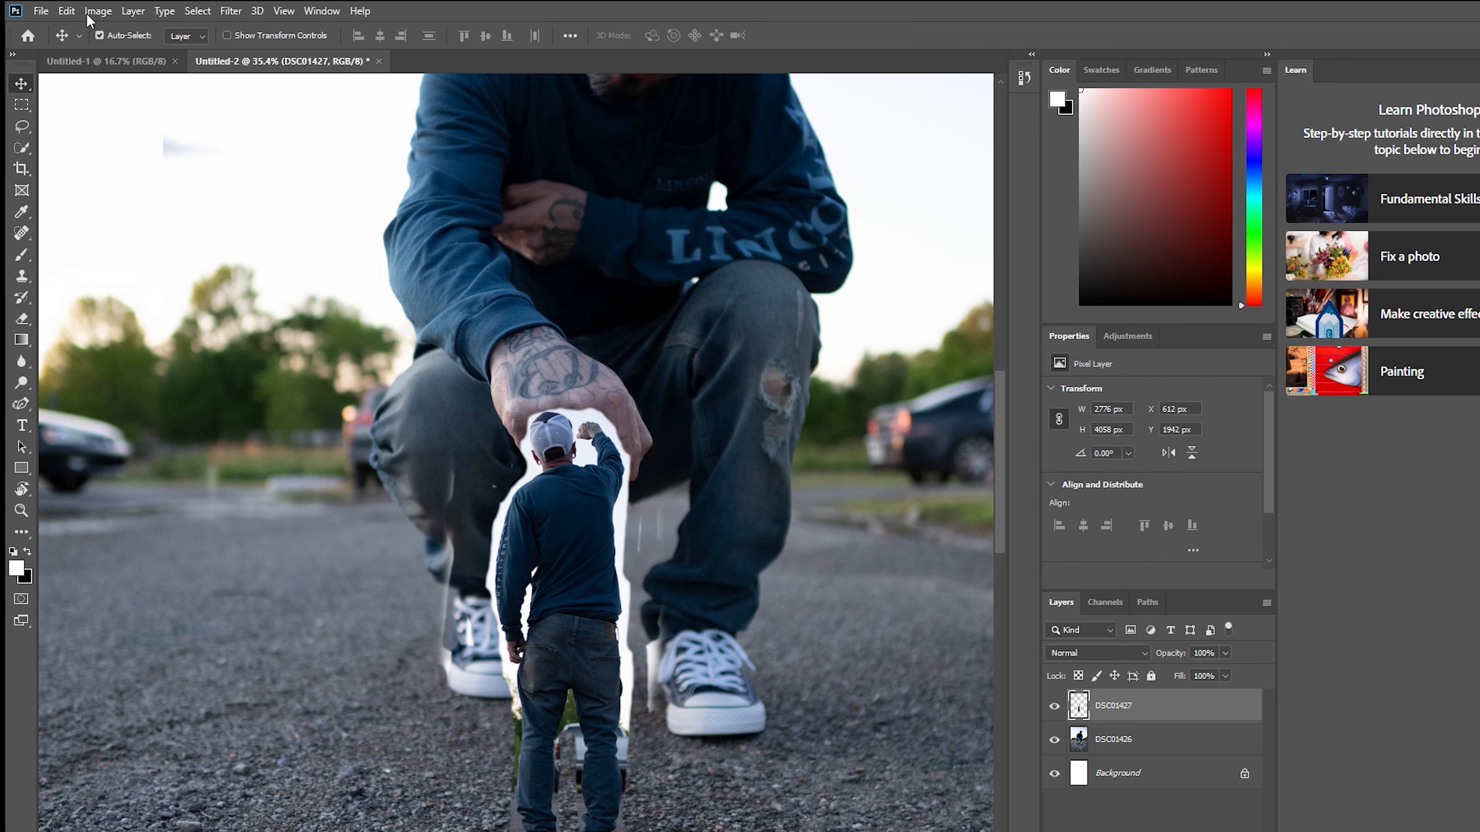
left_click(20, 319)
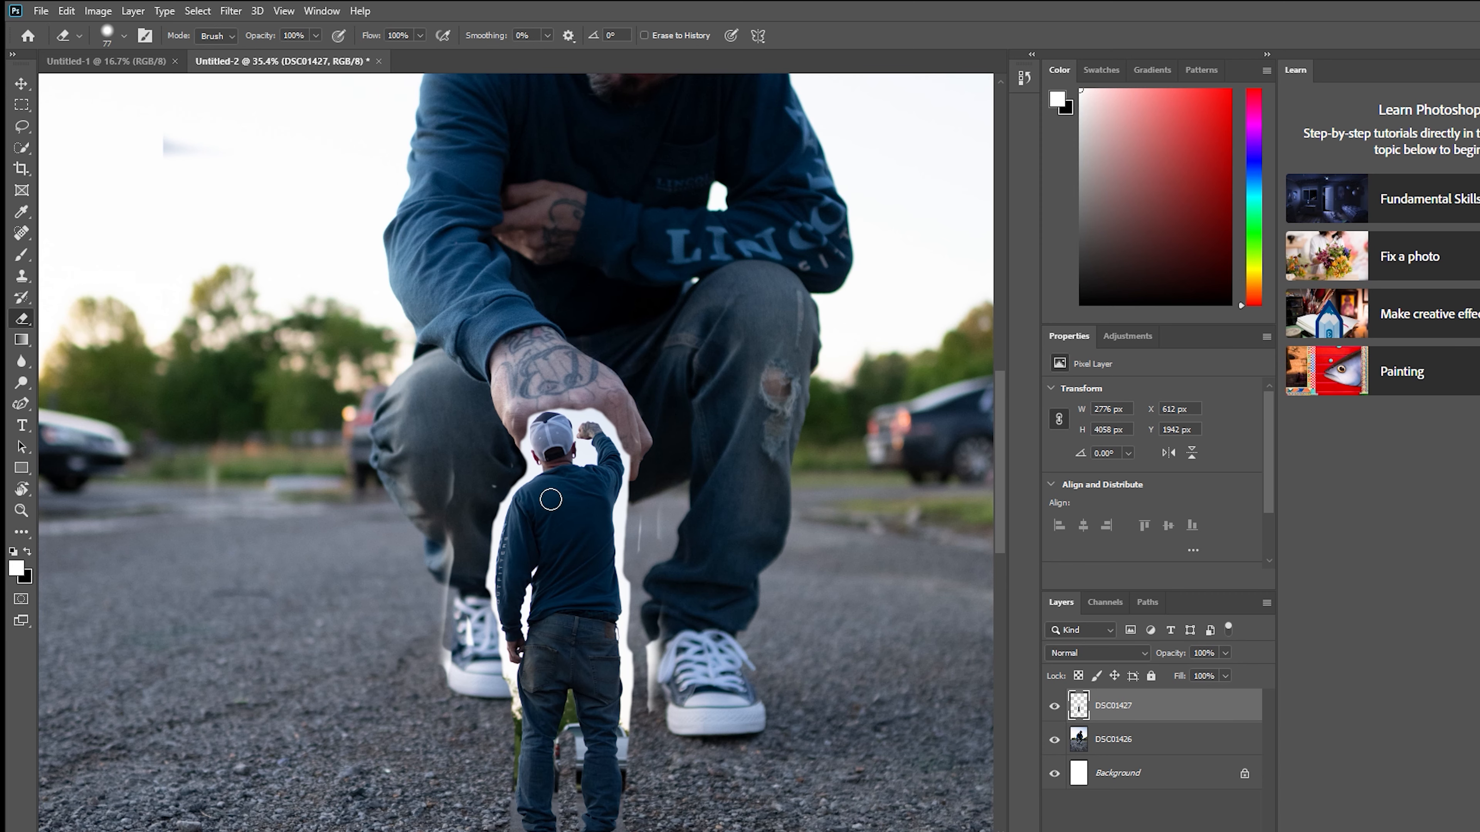
scroll(551, 498, "up", 6)
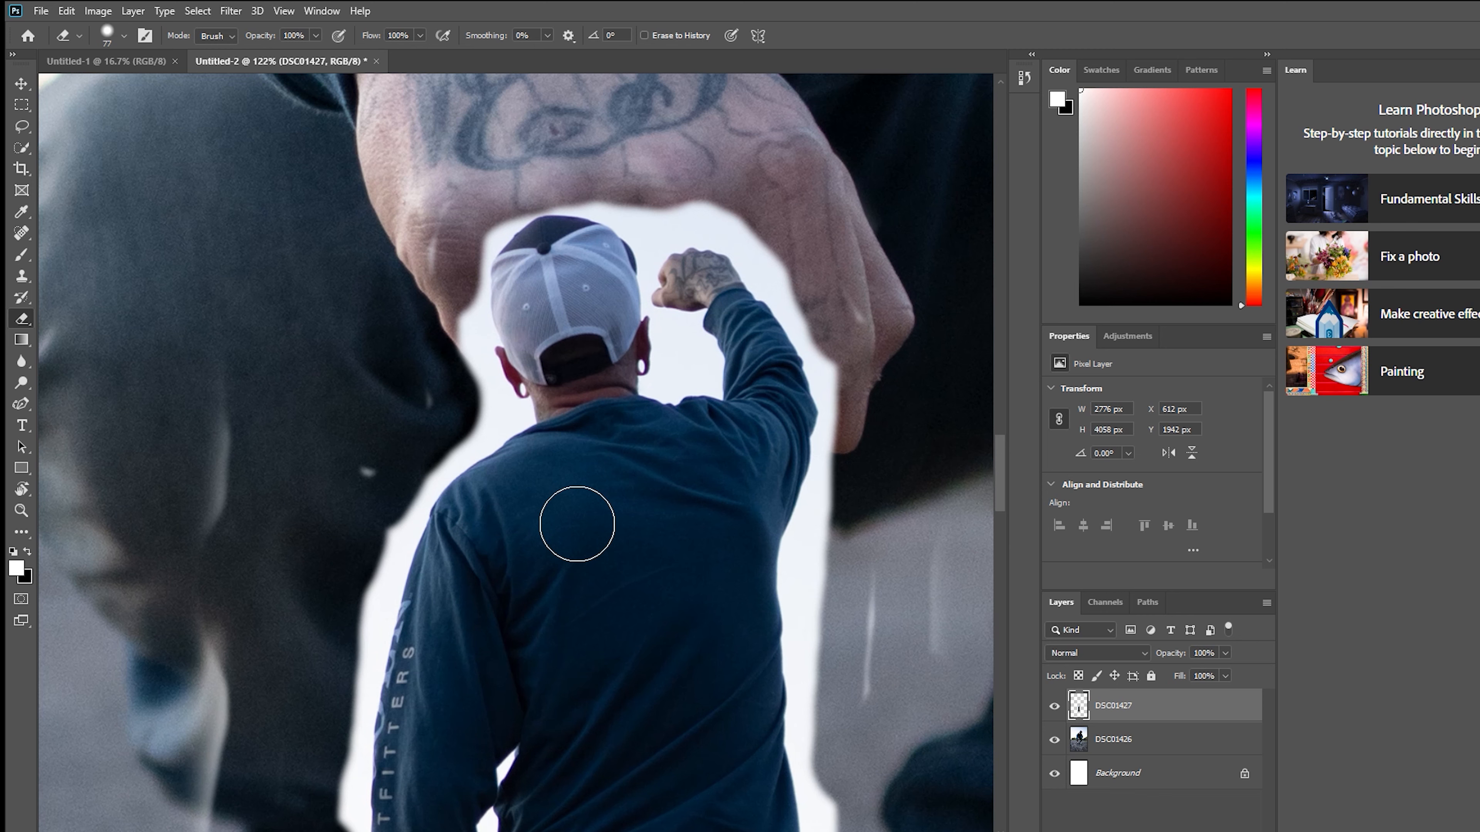
mouse_move(512, 446)
left_mouse_down()
mouse_move(454, 464)
mouse_move(365, 562)
mouse_move(269, 448)
mouse_move(227, 643)
left_mouse_up()
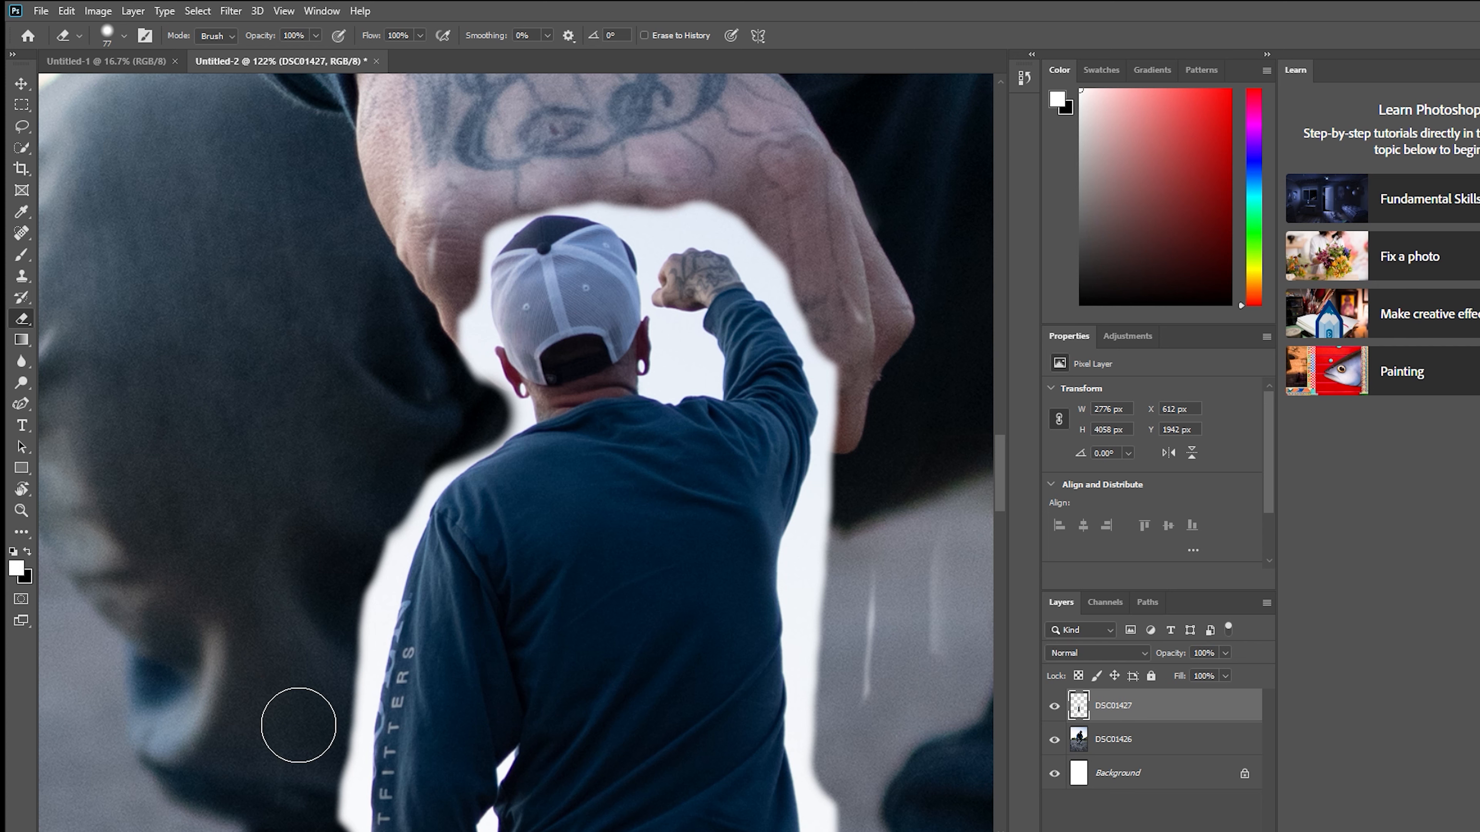
mouse_move(331, 771)
left_mouse_down()
mouse_move(331, 810)
mouse_move(373, 598)
mouse_move(400, 528)
mouse_move(427, 519)
mouse_move(410, 502)
mouse_move(484, 454)
mouse_move(475, 233)
mouse_move(736, 239)
mouse_move(899, 436)
mouse_move(862, 642)
left_mouse_up()
scroll(955, 595, "down", 6)
mouse_move(866, 583)
left_mouse_down()
mouse_move(892, 635)
mouse_move(855, 171)
left_mouse_up()
Step: Erase the background remnants beside the small figure's lower body and undo the last eraser stroke
scroll(862, 350, "down", 6)
left_click_drag(875, 529, 890, 790)
scroll(889, 781, "down", 3)
mouse_move(877, 618)
left_mouse_down()
mouse_move(887, 710)
mouse_move(781, 759)
mouse_move(885, 719)
mouse_move(671, 729)
left_mouse_up()
key("ctrl+z")
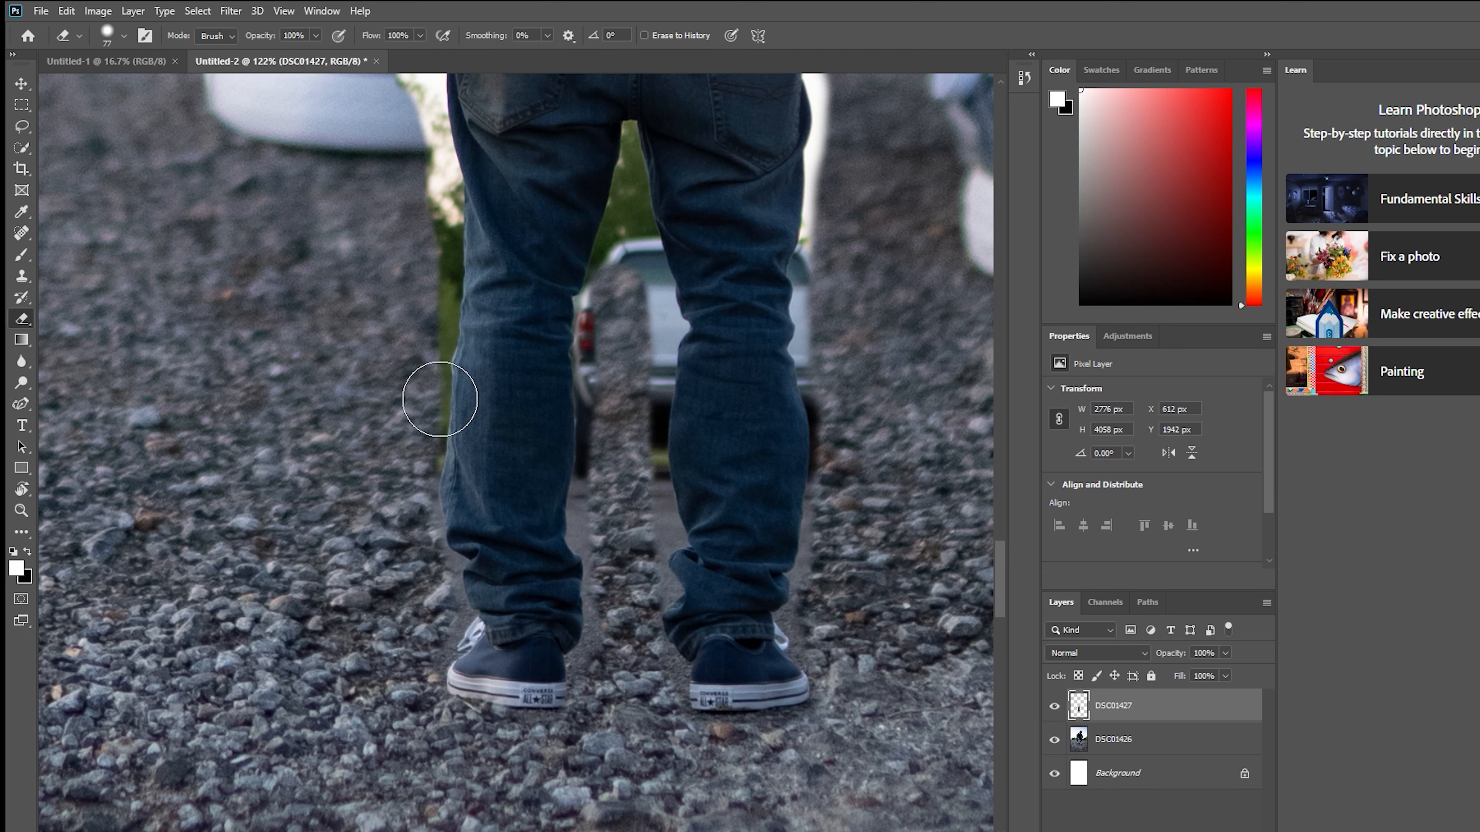
Step: Erase the car and greenery remnants between and beside the small figure's legs with the 77 px Eraser
scroll(422, 197, "down", 3)
scroll(421, 197, "down", 1)
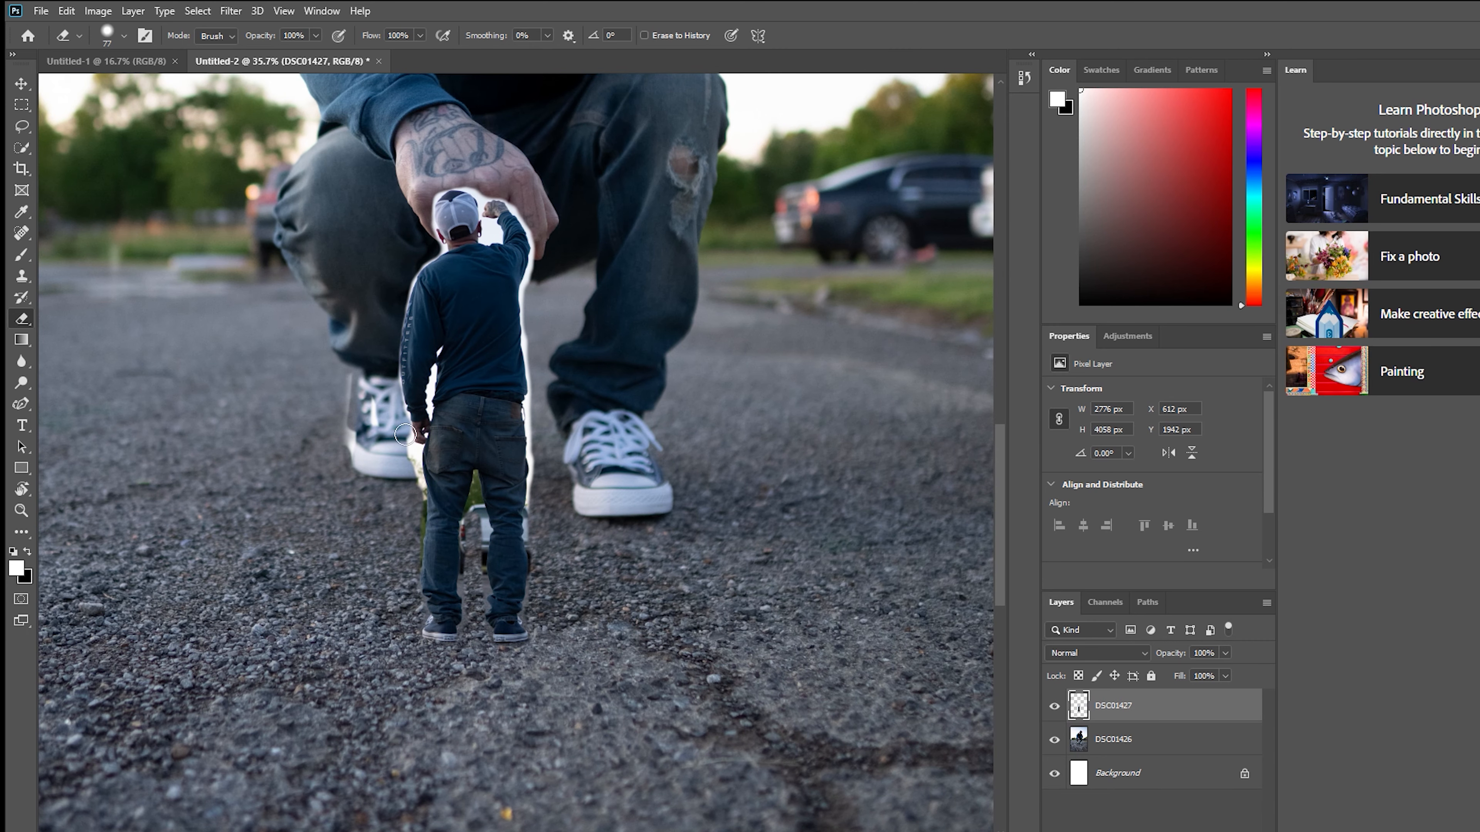
left_click_drag(479, 548, 474, 603)
left_click_drag(541, 434, 531, 630)
left_click_drag(477, 519, 486, 534)
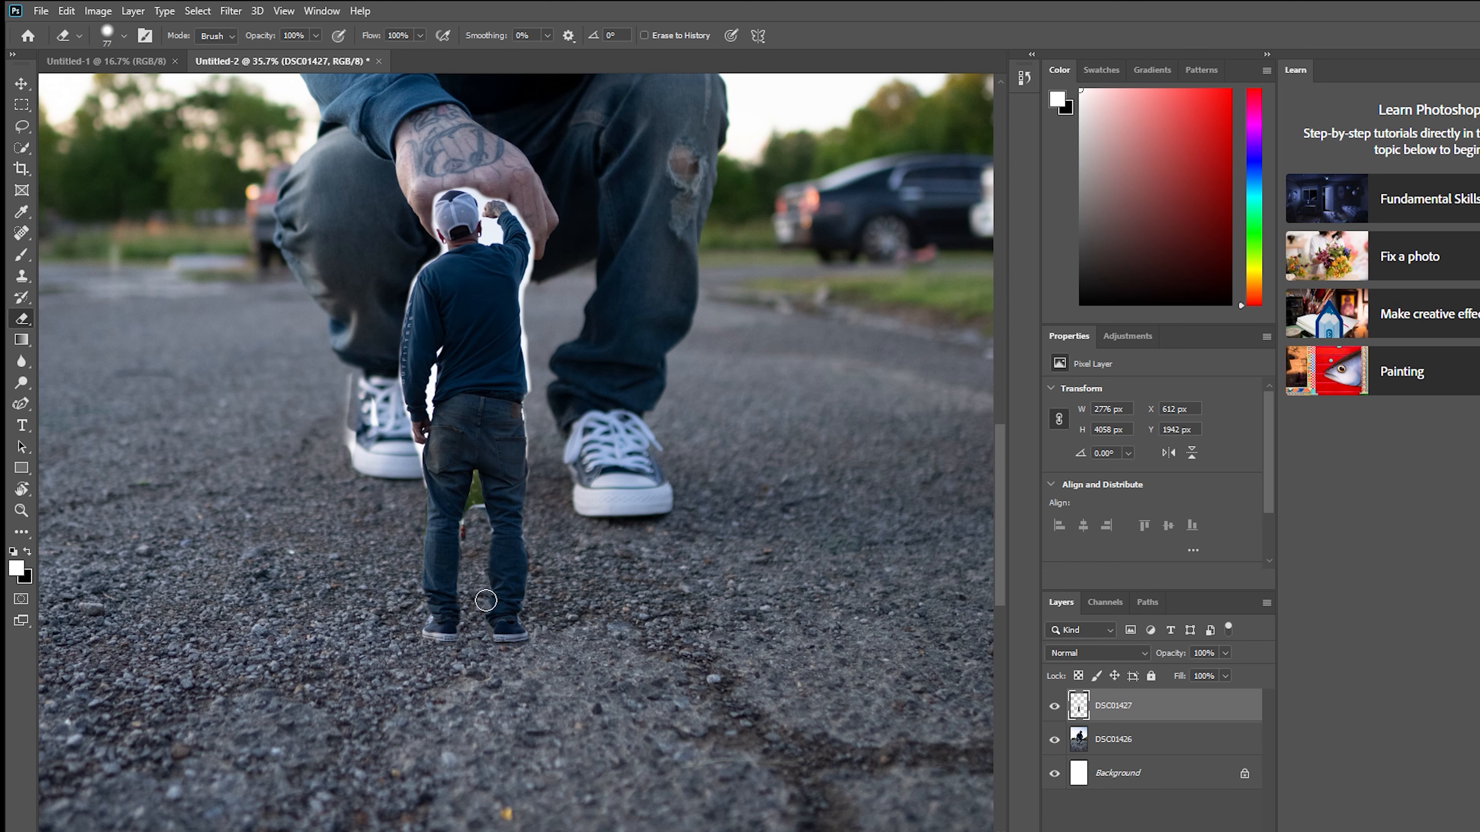
Step: Erase the white edge down the right side of the small figure, from head to jeans, with an 18 px Eraser
scroll(492, 199, "up", 5)
mouse_move(438, 167)
left_mouse_down()
mouse_move(458, 260)
mouse_move(481, 283)
mouse_move(503, 269)
mouse_move(529, 340)
mouse_move(476, 351)
mouse_move(457, 339)
mouse_move(471, 300)
mouse_move(473, 328)
mouse_move(513, 337)
mouse_move(440, 170)
mouse_move(469, 203)
mouse_move(510, 191)
mouse_move(557, 215)
mouse_move(638, 358)
mouse_move(641, 286)
mouse_move(595, 254)
mouse_move(634, 351)
mouse_move(635, 449)
mouse_move(639, 369)
mouse_move(586, 538)
mouse_move(633, 378)
mouse_move(627, 471)
mouse_move(604, 517)
mouse_move(603, 487)
mouse_move(613, 463)
mouse_move(603, 619)
mouse_move(596, 537)
mouse_move(604, 705)
mouse_move(624, 755)
mouse_move(605, 662)
mouse_move(632, 682)
mouse_move(614, 560)
mouse_move(627, 612)
mouse_move(609, 732)
mouse_move(622, 821)
left_mouse_up()
scroll(618, 682, "down", 3)
scroll(622, 816, "down", 5)
left_click_drag(621, 457, 612, 778)
scroll(612, 778, "down", 5)
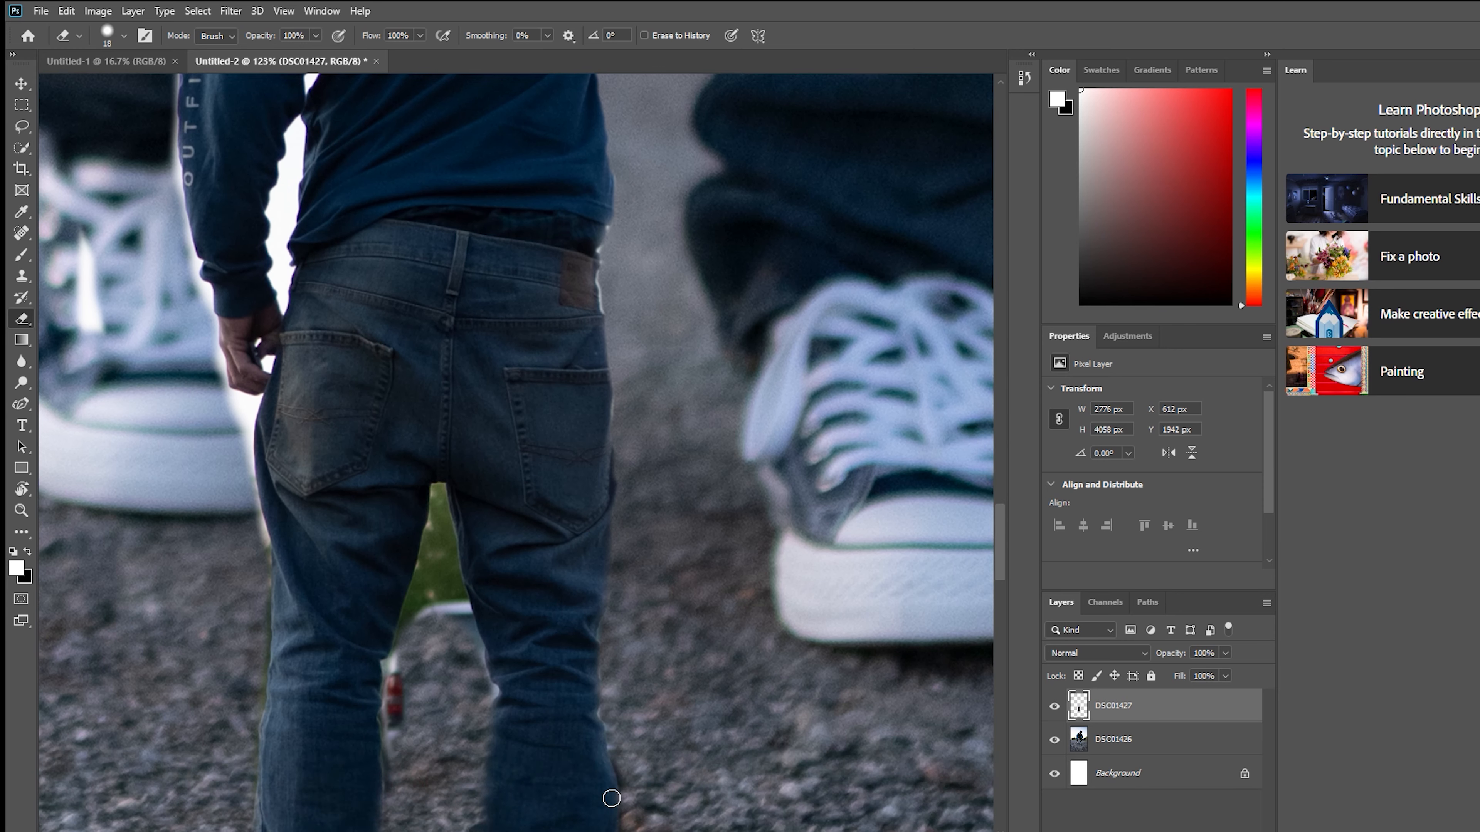
Step: Erase the green and white remnants between the small figure's legs and along its left leg
left_click_drag(441, 222, 471, 364)
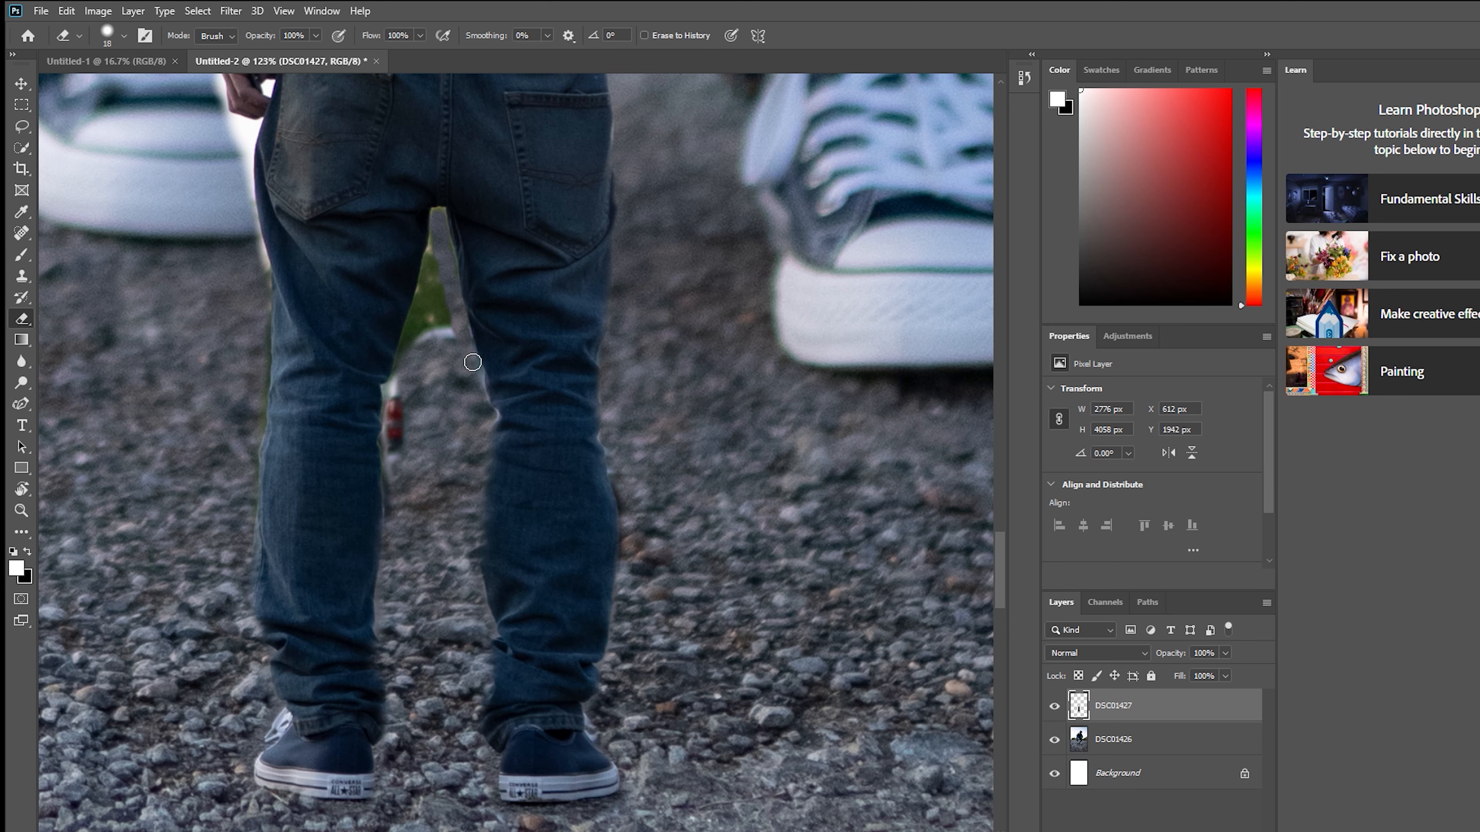
mouse_move(441, 220)
left_mouse_down()
mouse_move(393, 464)
mouse_move(439, 320)
left_mouse_up()
left_click_drag(254, 251, 260, 677)
scroll(260, 677, "up", 4)
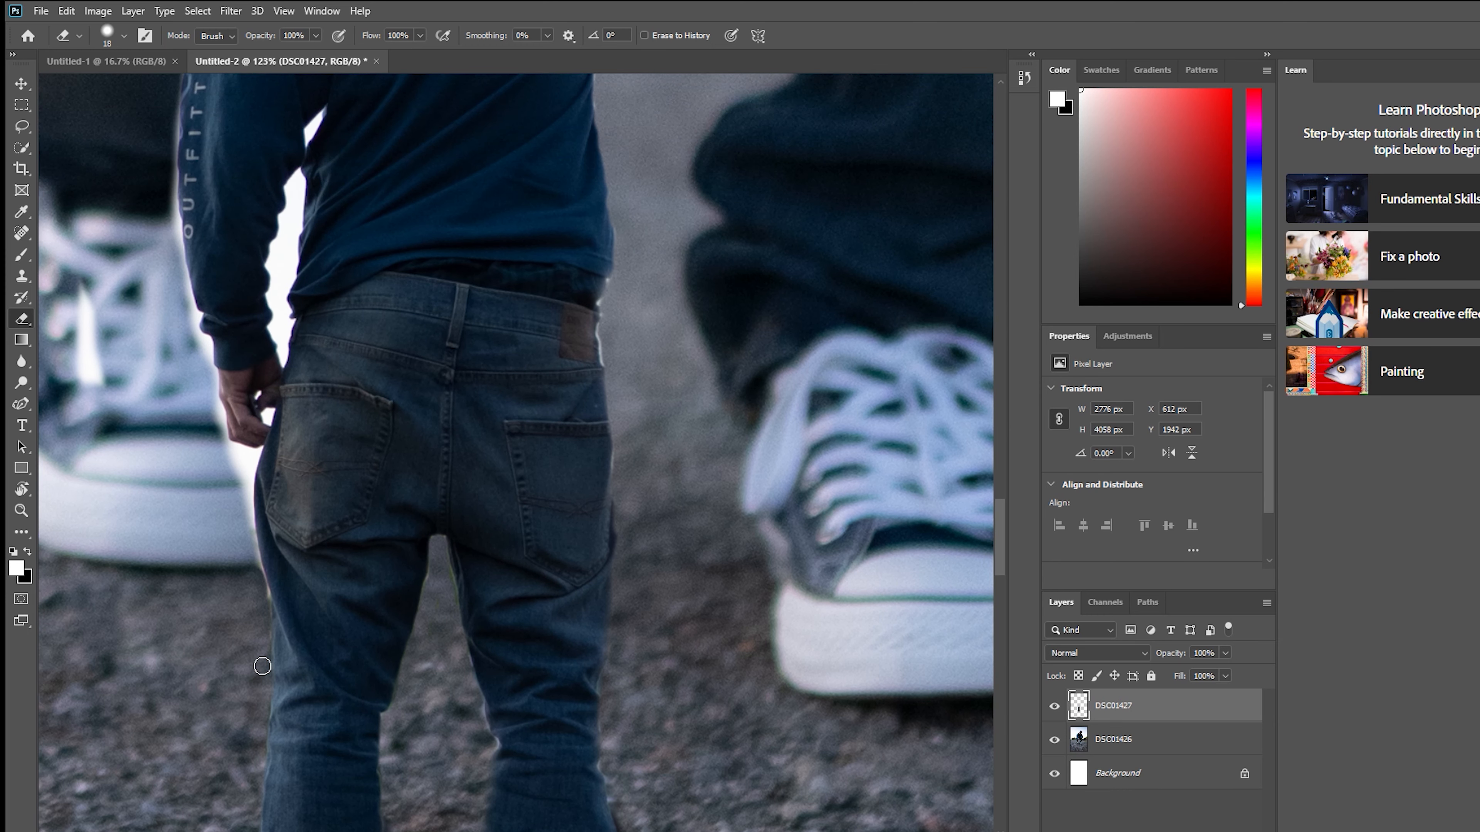
Step: Erase the white background around the small figure's lowered hand, left hip and the gap between arm and torso
mouse_move(260, 577)
left_mouse_down()
mouse_move(248, 507)
mouse_move(272, 418)
mouse_move(264, 458)
left_mouse_up()
mouse_move(298, 174)
left_mouse_down()
mouse_move(291, 333)
mouse_move(276, 264)
mouse_move(291, 217)
left_mouse_up()
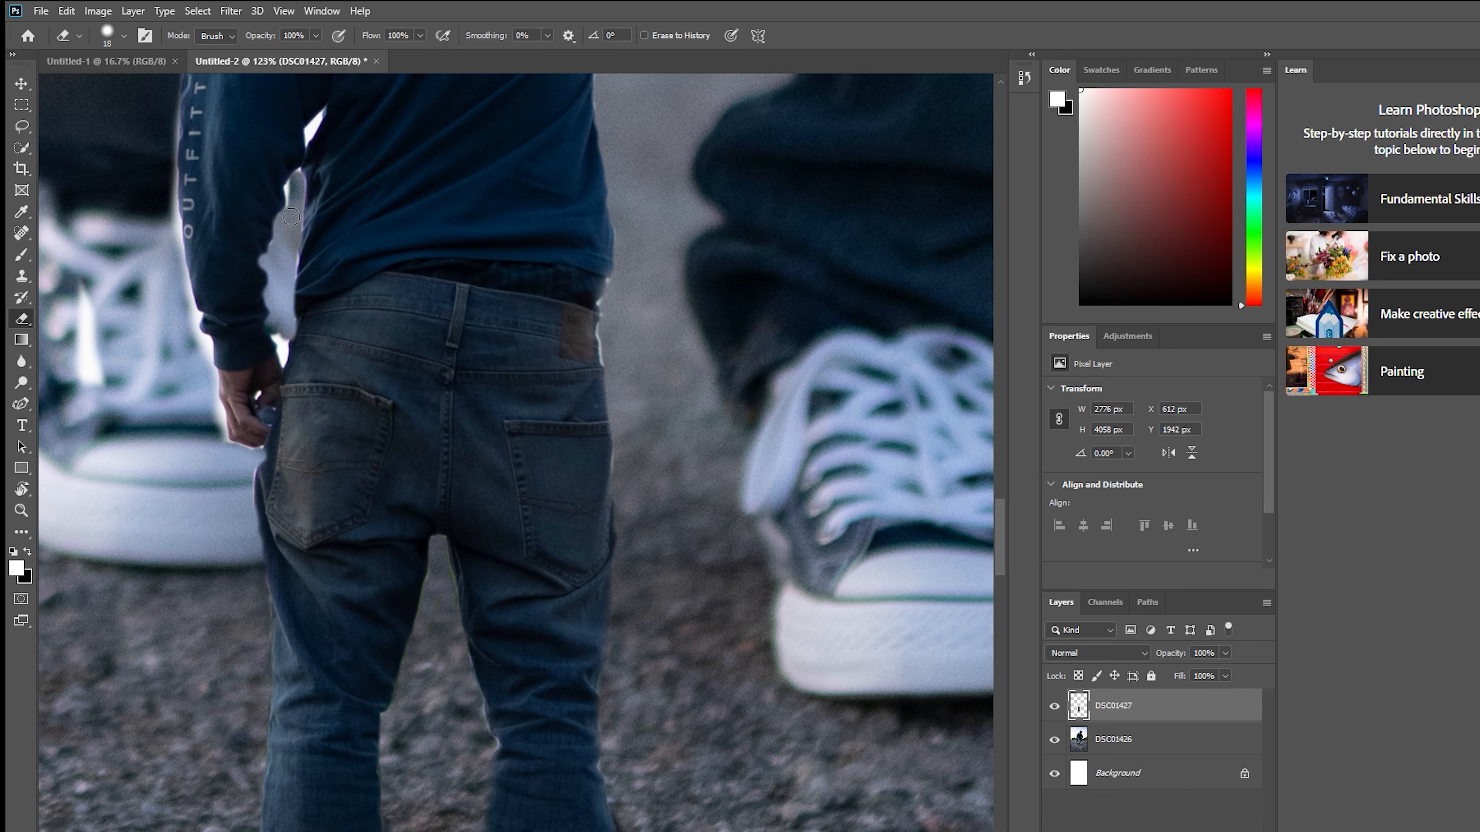
mouse_move(320, 122)
left_mouse_down()
mouse_move(311, 142)
mouse_move(323, 117)
left_mouse_up()
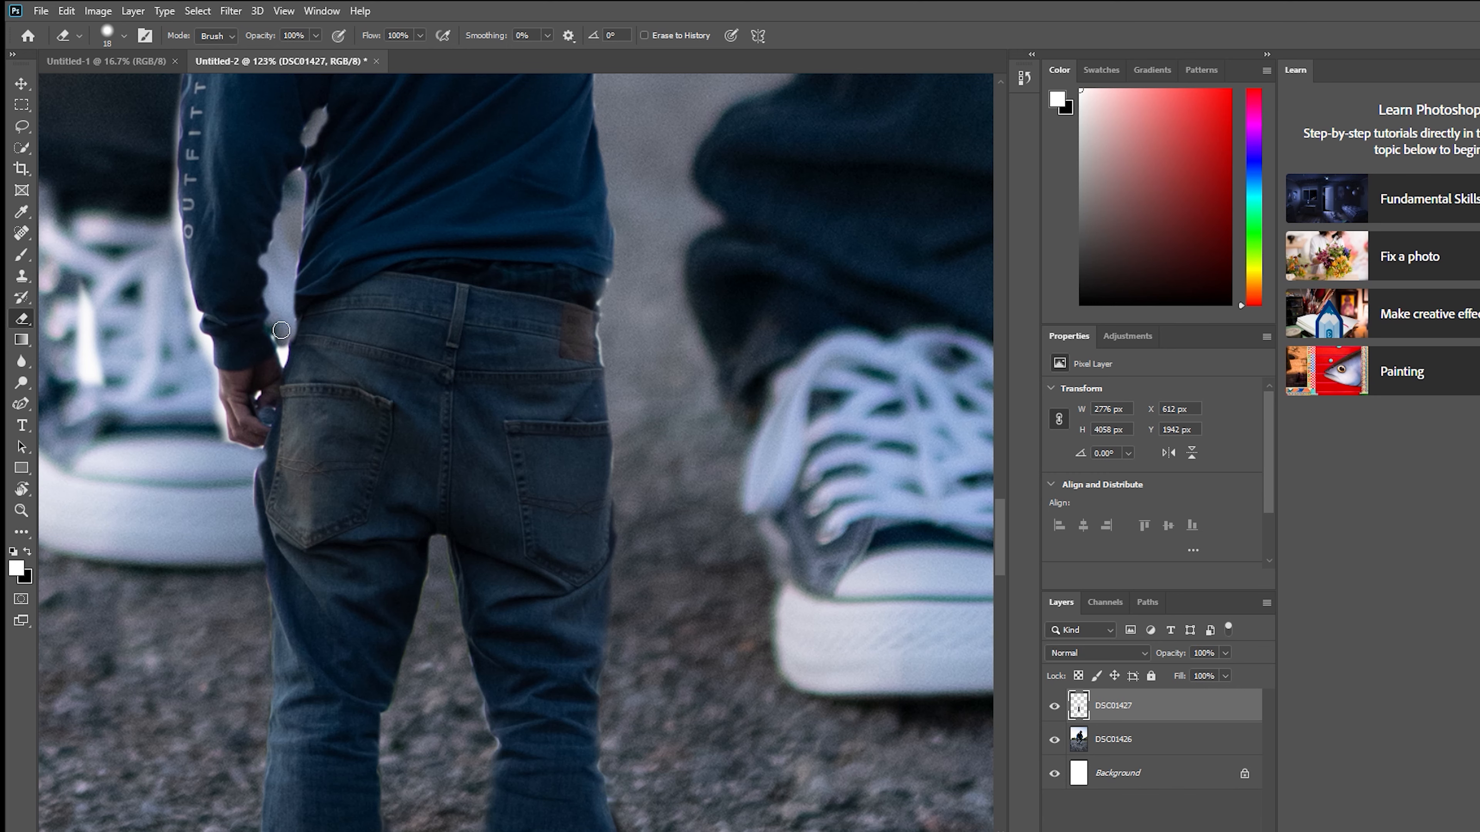
mouse_move(206, 346)
left_mouse_down()
mouse_move(218, 424)
mouse_move(254, 447)
left_mouse_up()
Step: Erase the remaining white halo along the small figure's left sleeve, shoulder and neck and around its cap and raised fist
scroll(155, 215, "up", 10)
mouse_move(342, 197)
left_mouse_down()
mouse_move(245, 276)
mouse_move(202, 377)
mouse_move(171, 558)
mouse_move(172, 671)
mouse_move(170, 601)
mouse_move(200, 764)
left_mouse_up()
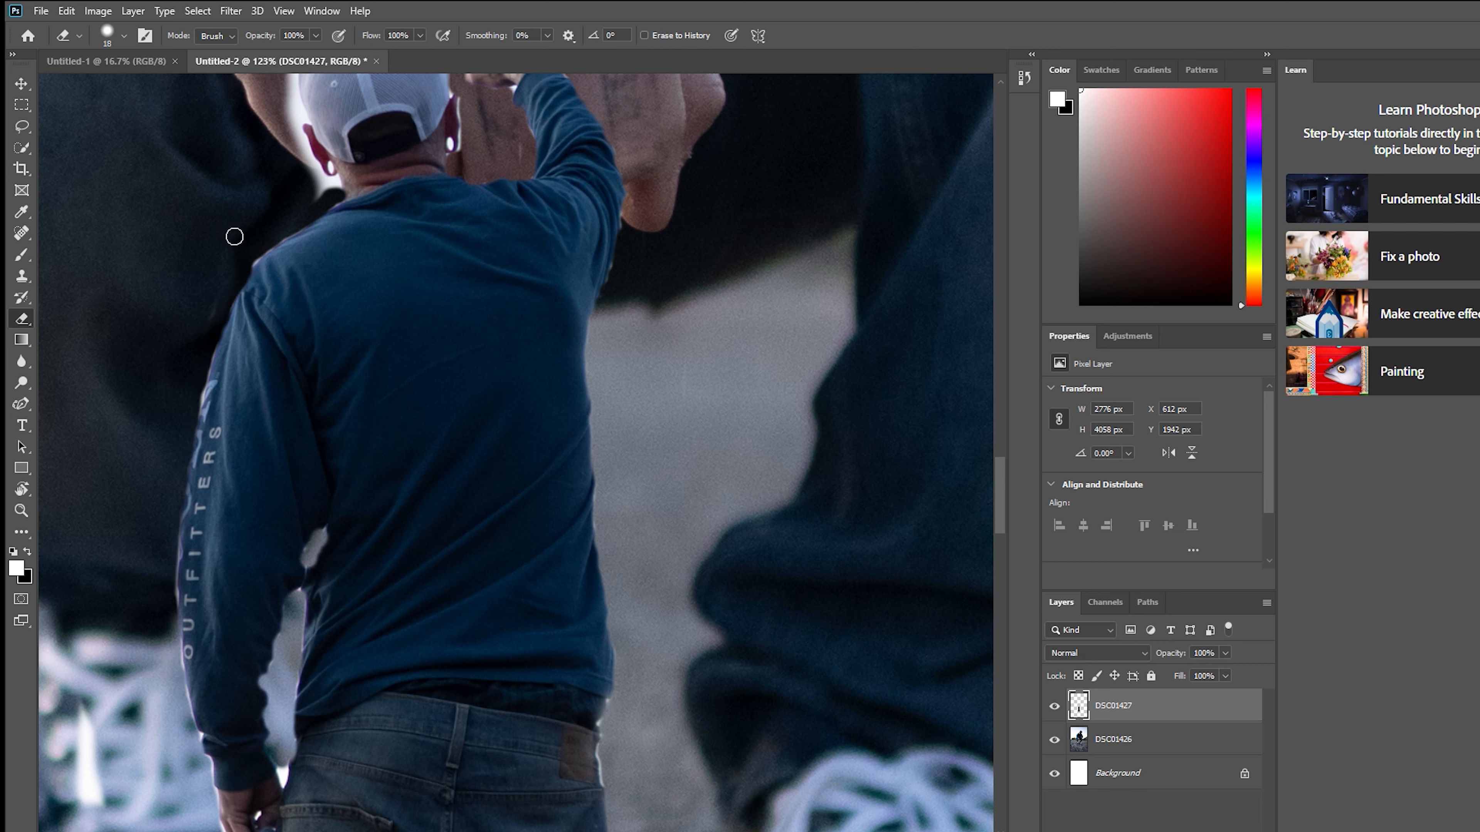
left_click_drag(325, 193, 293, 105)
scroll(293, 105, "up", 3)
mouse_move(292, 276)
left_mouse_down()
mouse_move(309, 185)
mouse_move(292, 184)
mouse_move(377, 157)
mouse_move(471, 199)
left_mouse_up()
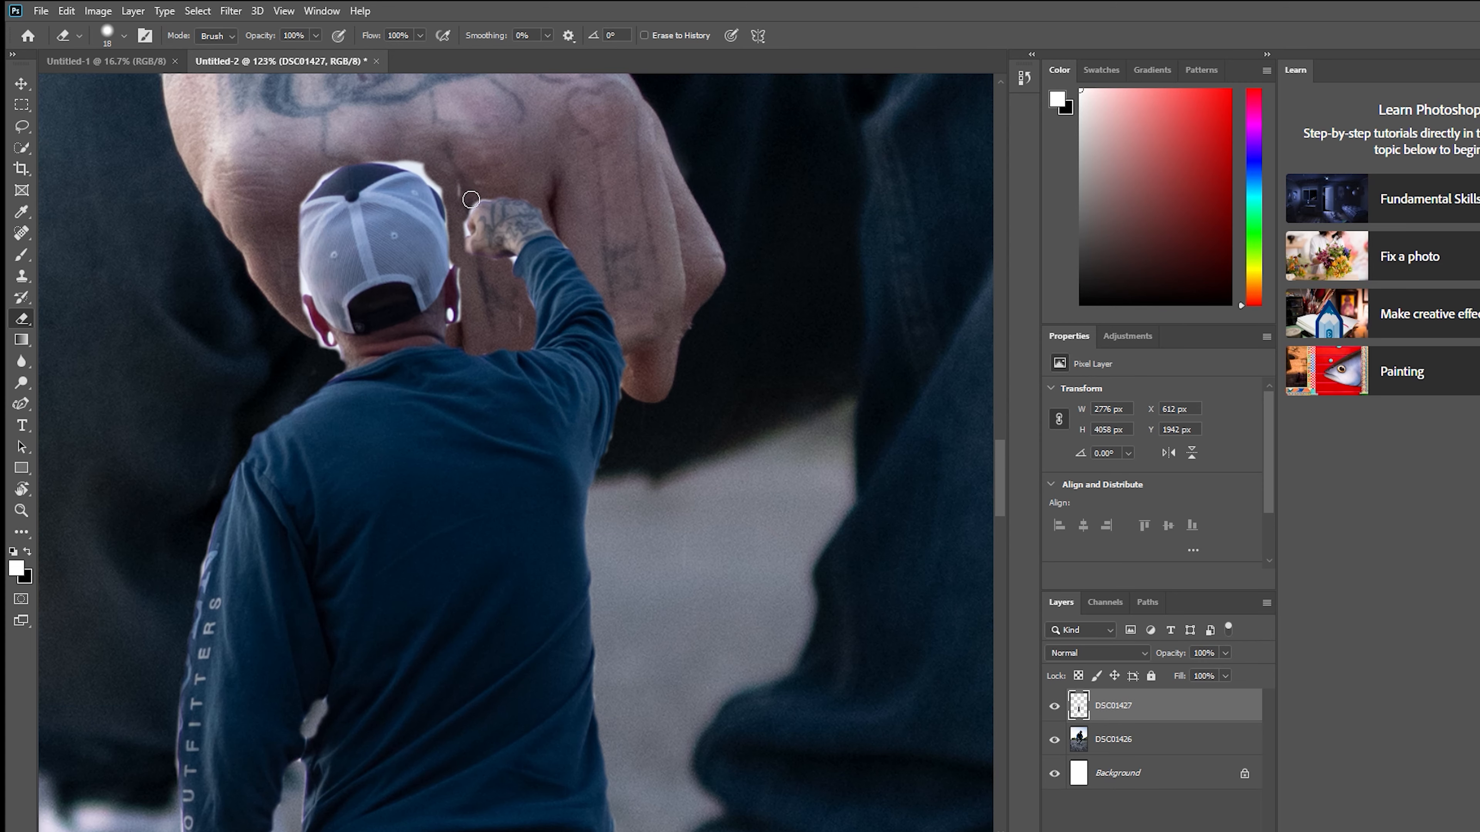
left_click_drag(390, 154, 443, 186)
key("ctrl+0")
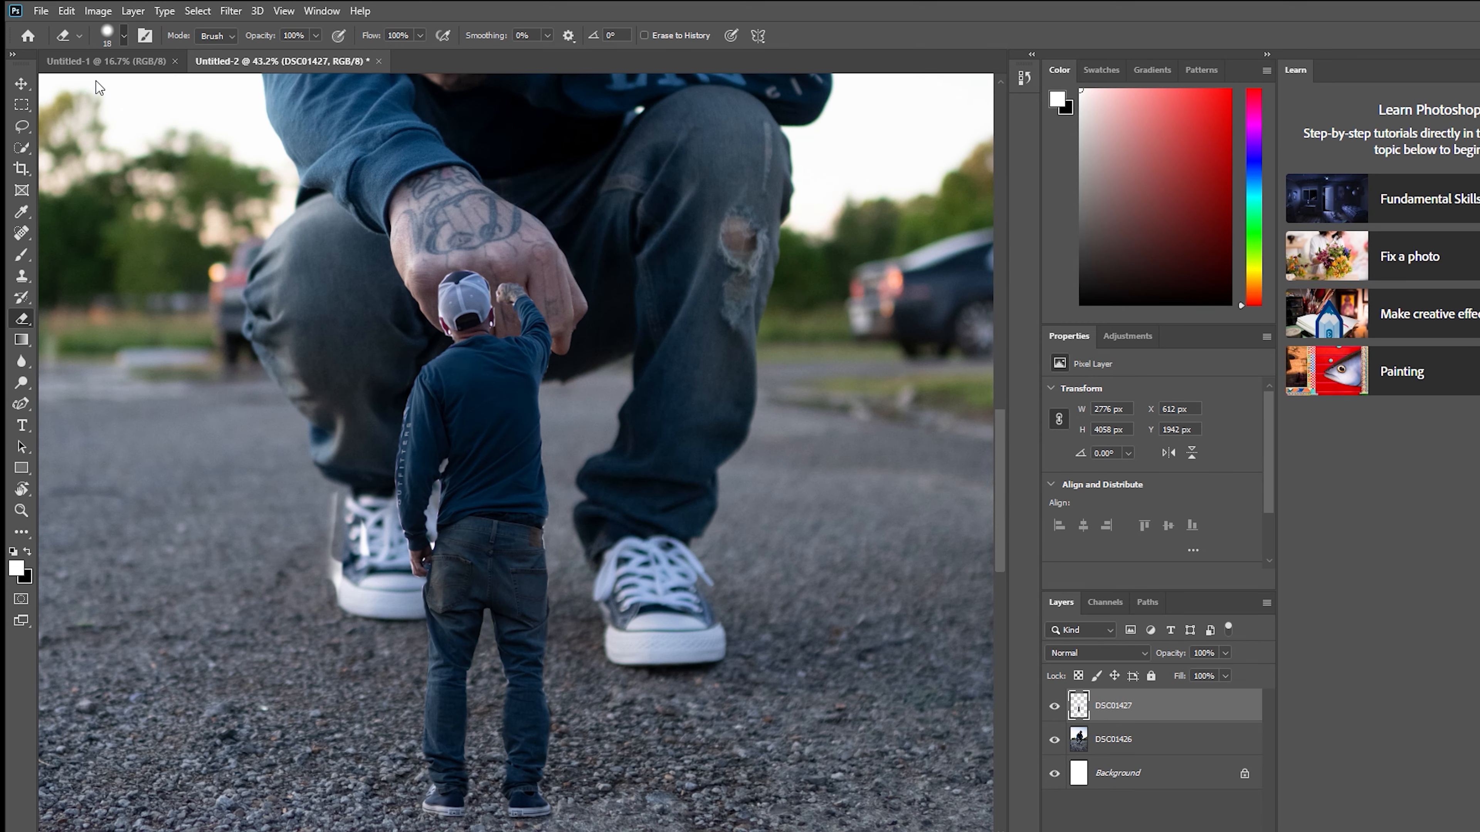
Step: Clean the fringe around the small figure's left ear, earring and cap edge with a 4 px Eraser
scroll(506, 330, "up", 5)
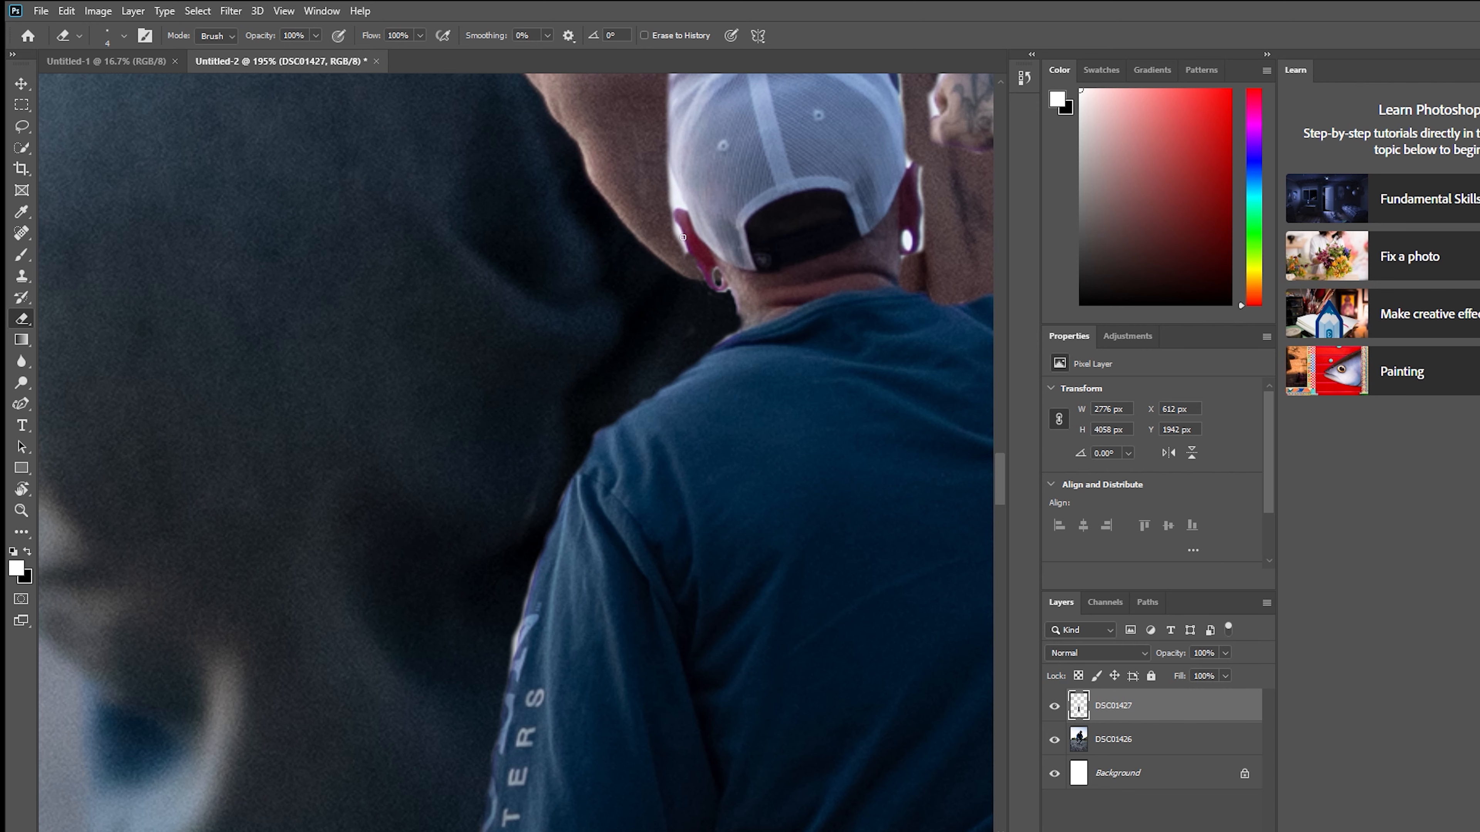
scroll(695, 240, "up", 2)
mouse_move(656, 175)
left_mouse_down()
mouse_move(637, 221)
mouse_move(659, 179)
mouse_move(634, 128)
mouse_move(649, 166)
left_mouse_up()
scroll(736, 376, "up", 2)
scroll(737, 376, "down", 4)
scroll(708, 198, "up", 3)
left_click_drag(685, 228, 756, 132)
scroll(915, 88, "down", 8)
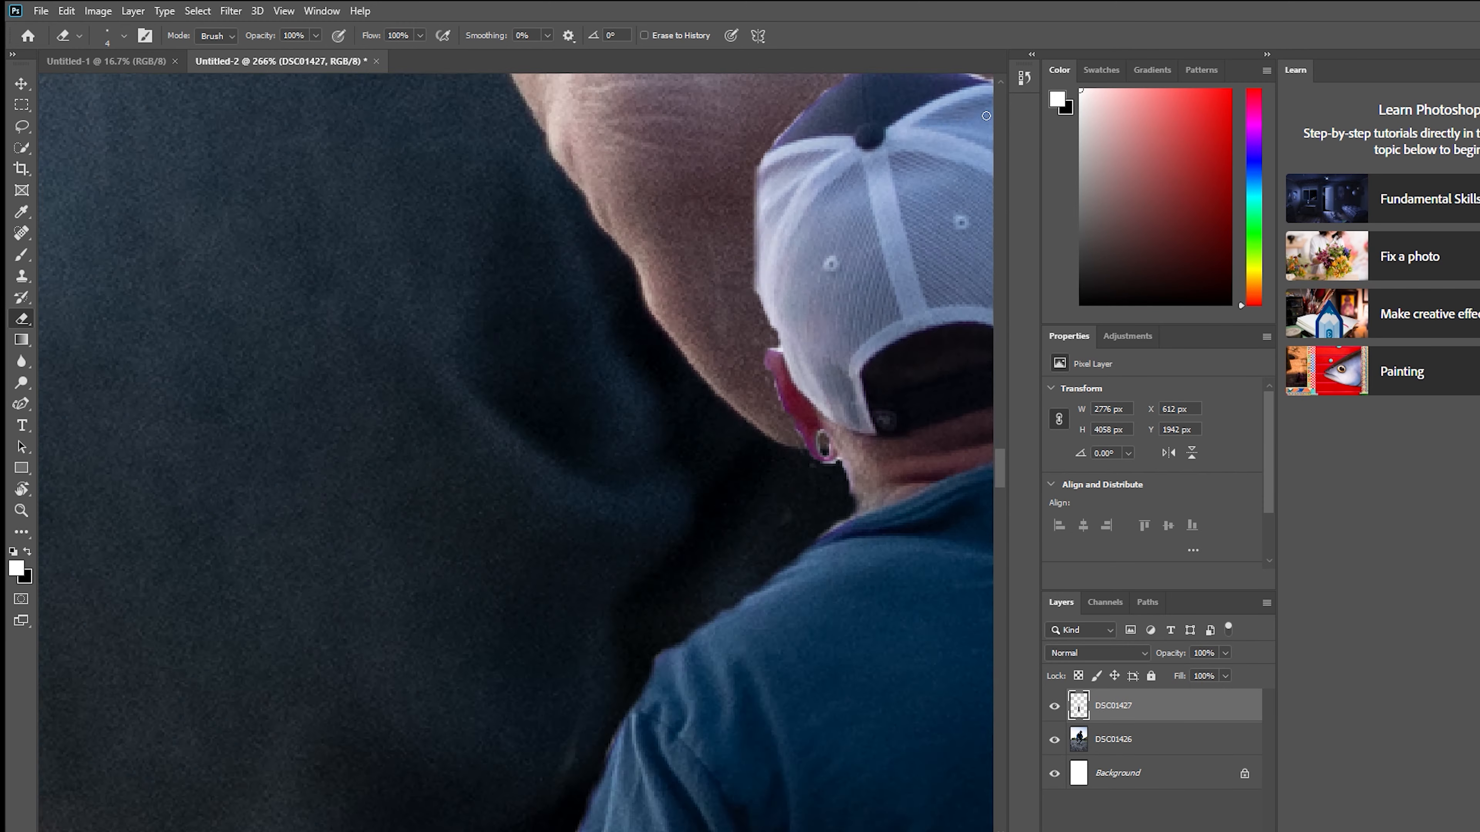
Step: Erase the white fringe along the cap's right side and around the small figure's right ear and earring
scroll(544, 363, "up", 5)
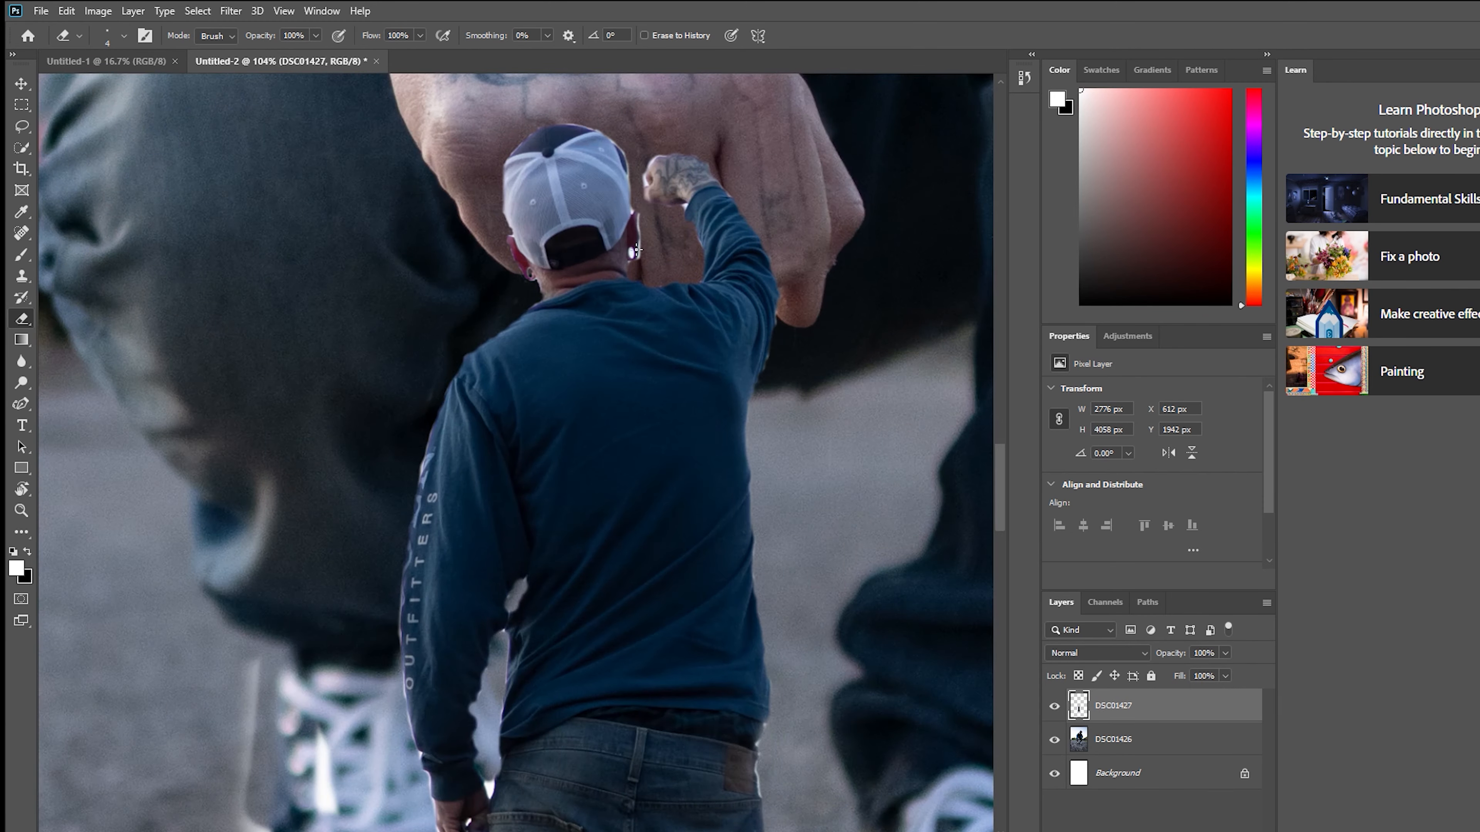
scroll(633, 246, "up", 5)
left_click_drag(661, 311, 668, 100)
scroll(667, 100, "up", 3)
left_click_drag(636, 243, 634, 255)
left_click_drag(875, 220, 868, 265)
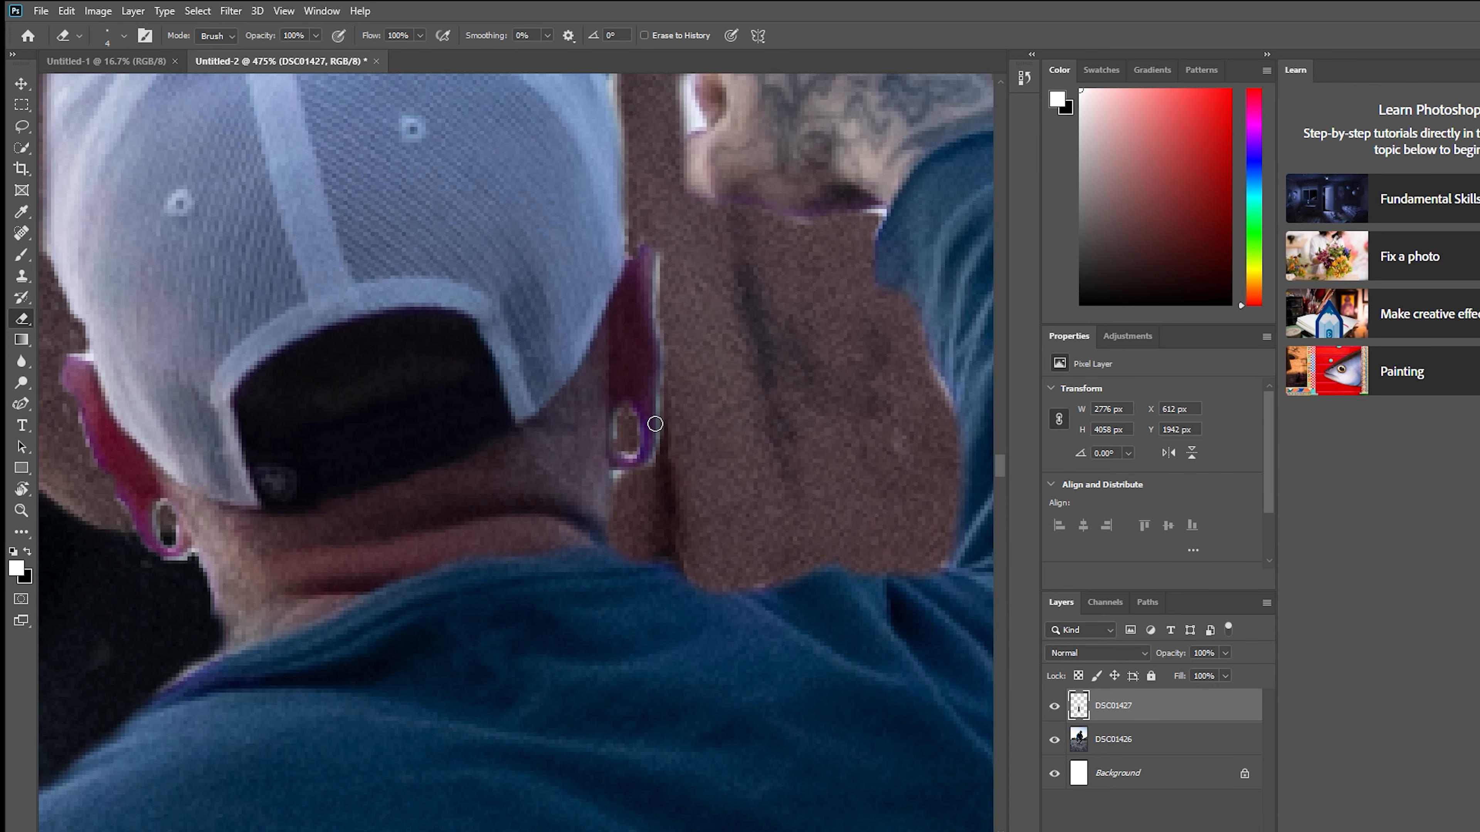
left_click(621, 478)
Step: Erase the remaining light fringe around the small figure's raised fist
scroll(674, 354, "down", 3)
scroll(693, 233, "up", 3)
mouse_move(693, 229)
left_mouse_down()
mouse_move(675, 191)
mouse_move(728, 81)
left_mouse_up()
scroll(728, 82, "down", 3)
scroll(886, 242, "down", 6)
scroll(885, 242, "down", 3)
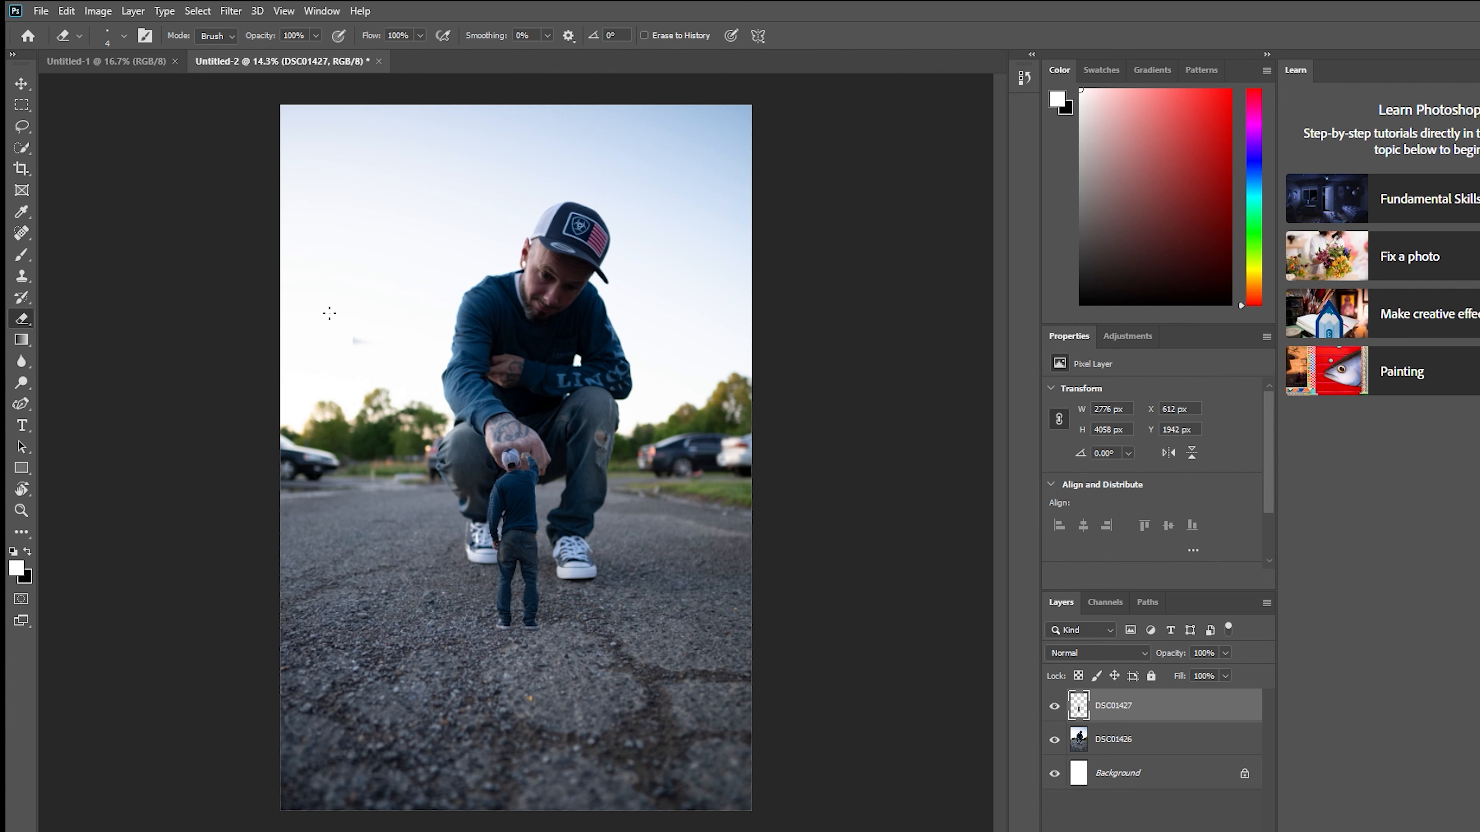
Step: Erase the stray smudge in the sky beside the crouching man with a 124 px Eraser, keeping layer DSC01427 selected
left_click_drag(88, 80, 112, 80)
left_click(1143, 745)
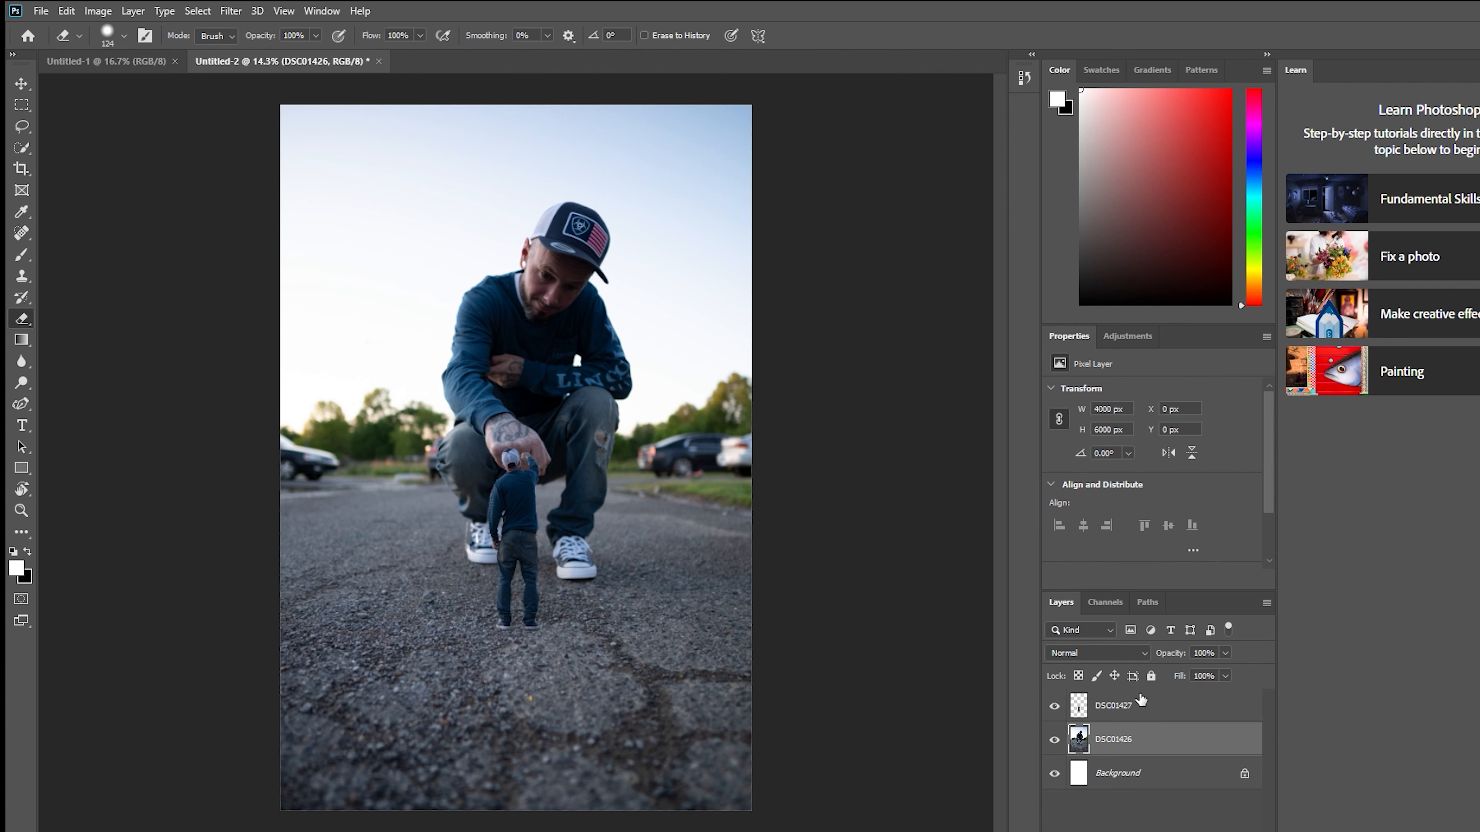
left_click(1140, 702)
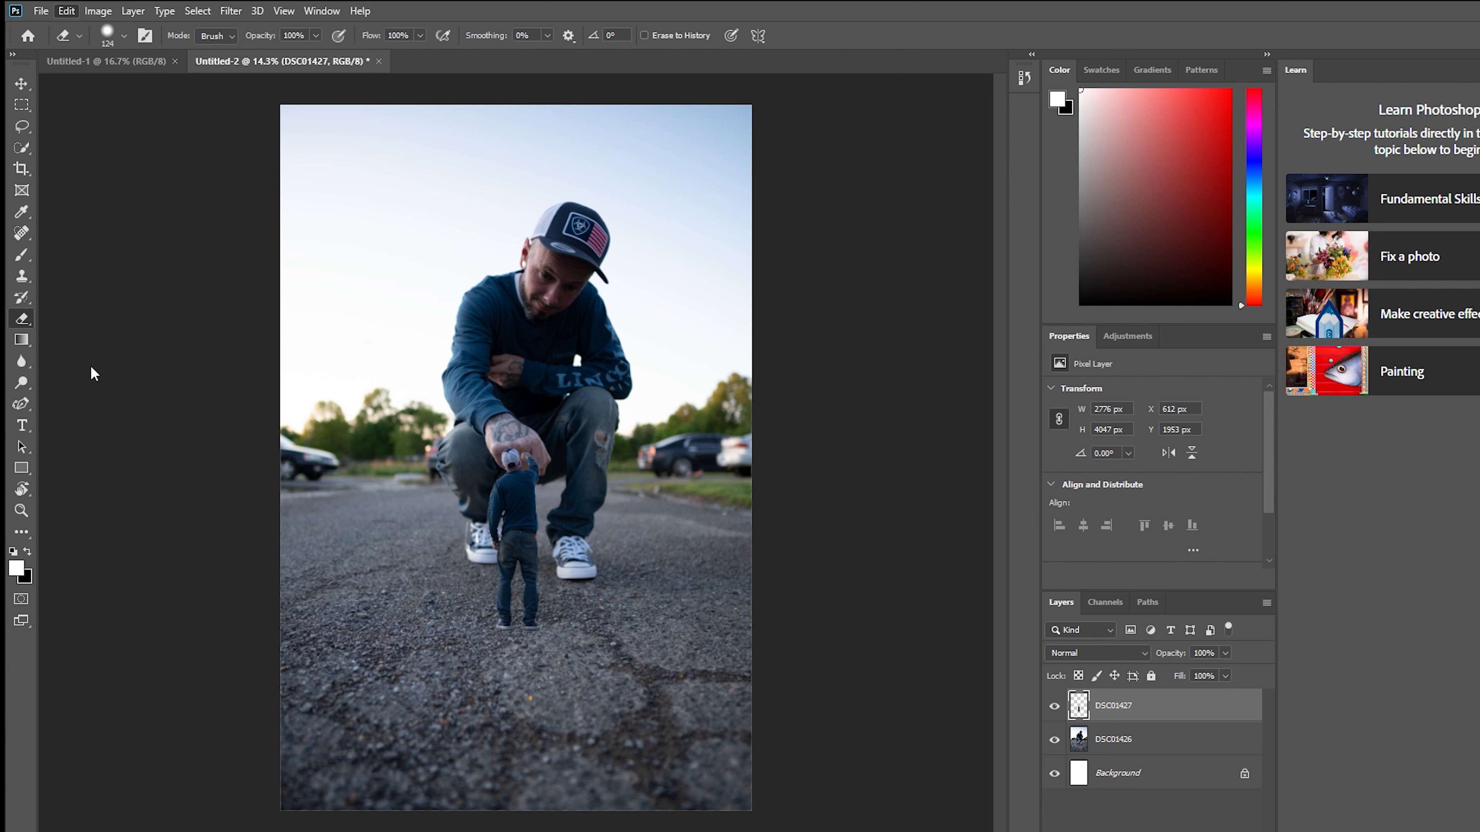
Step: Scale the DSC01427 layer to 96.46%, rotate it 0.10°, apply the transform and return to the Eraser
key("ctrl+t")
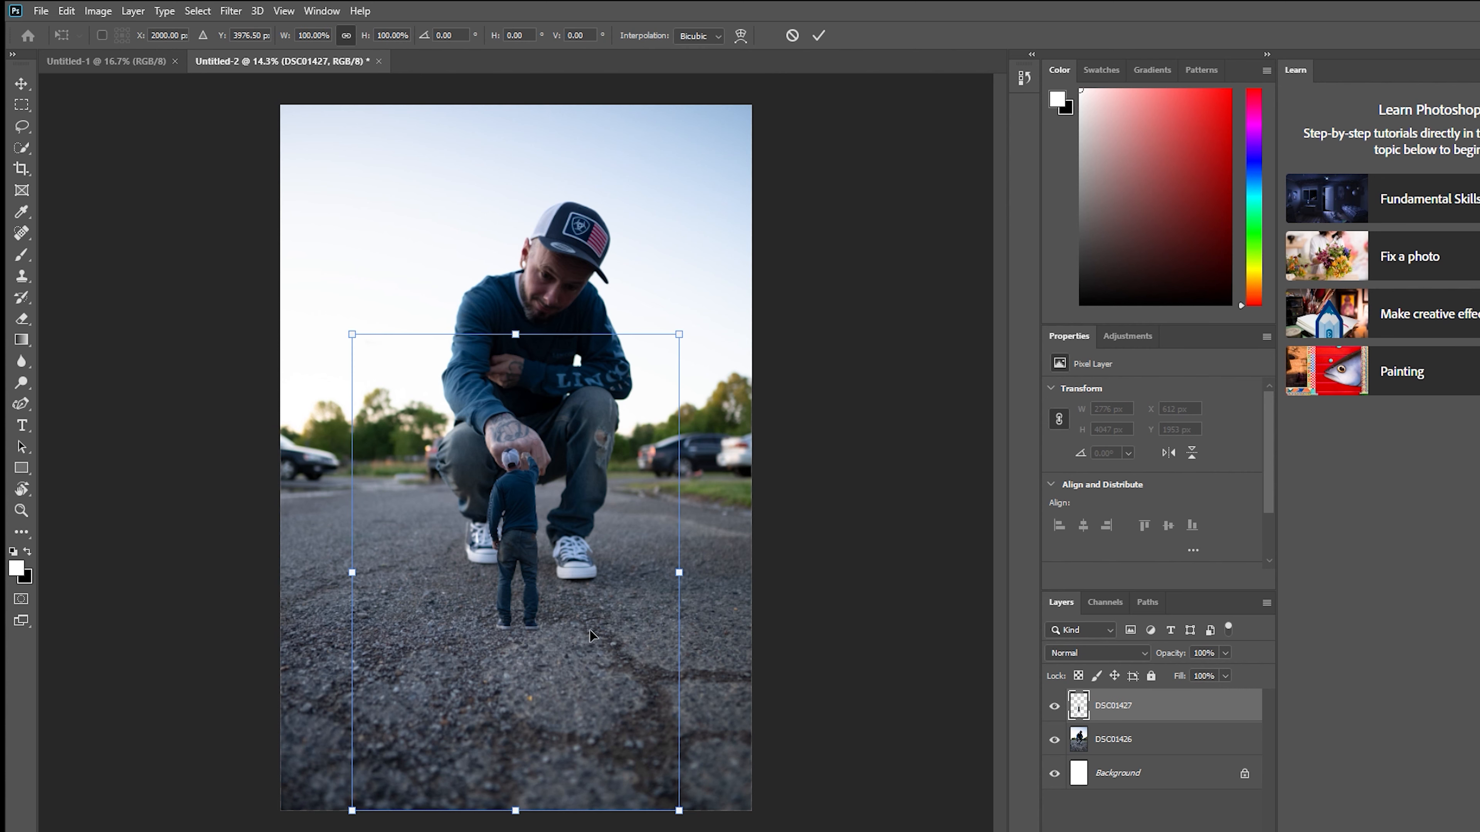
left_click_drag(679, 810, 668, 793)
mouse_move(504, 578)
left_mouse_down()
mouse_move(510, 599)
mouse_move(509, 584)
left_mouse_up()
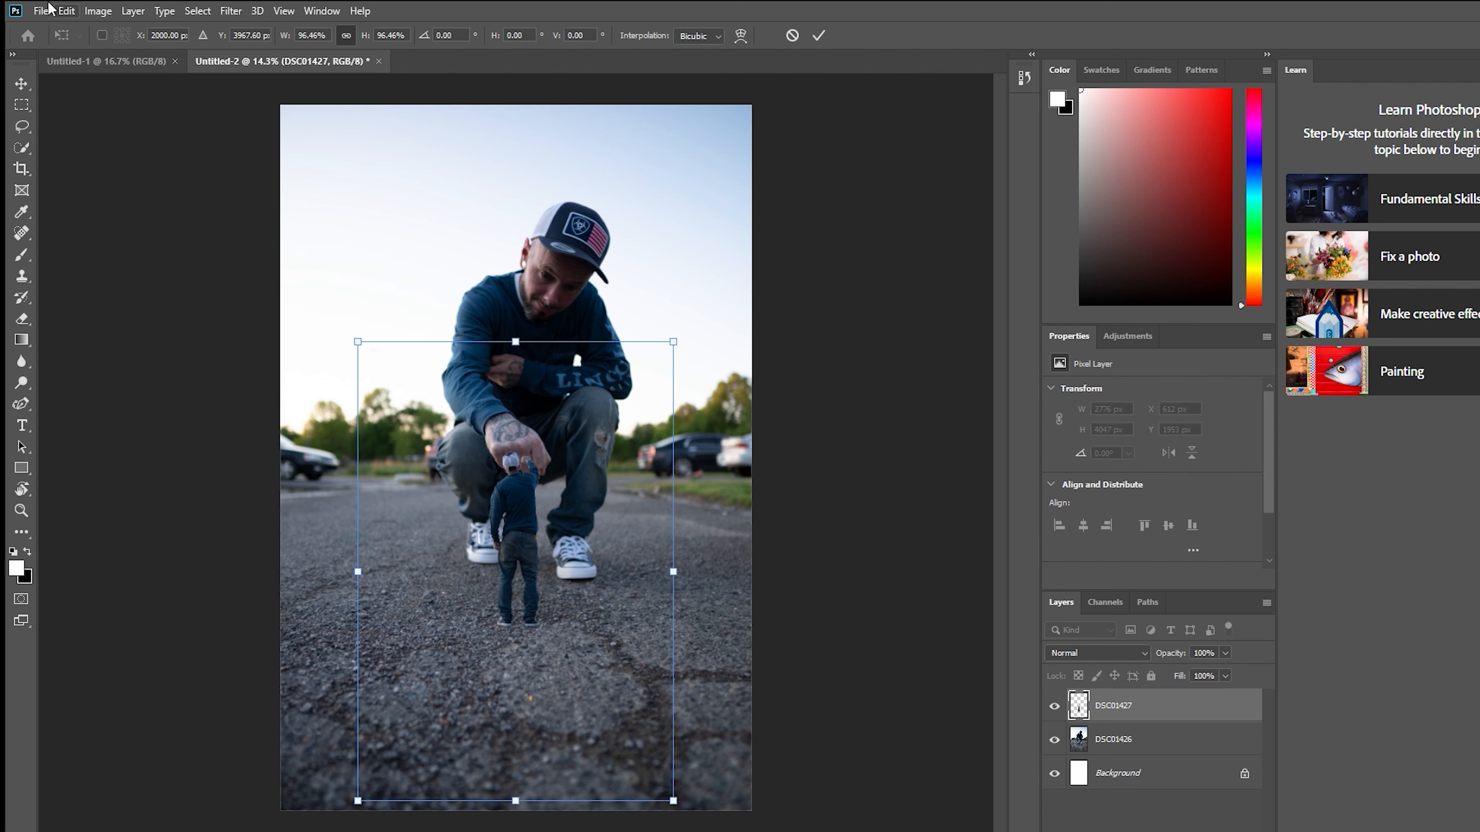
left_click_drag(312, 527, 313, 526)
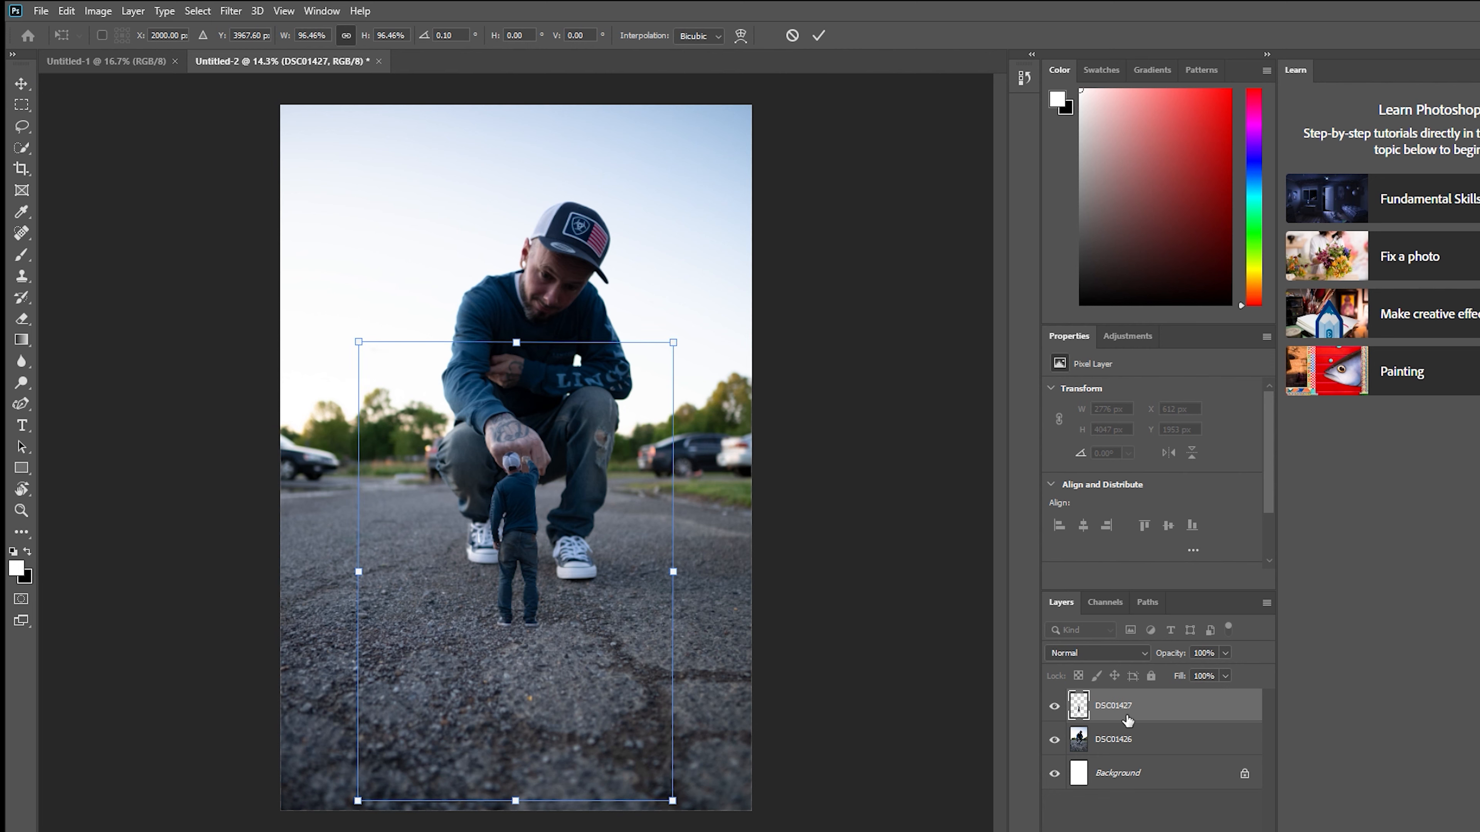
left_click(1142, 742)
left_click(1133, 707)
key("e")
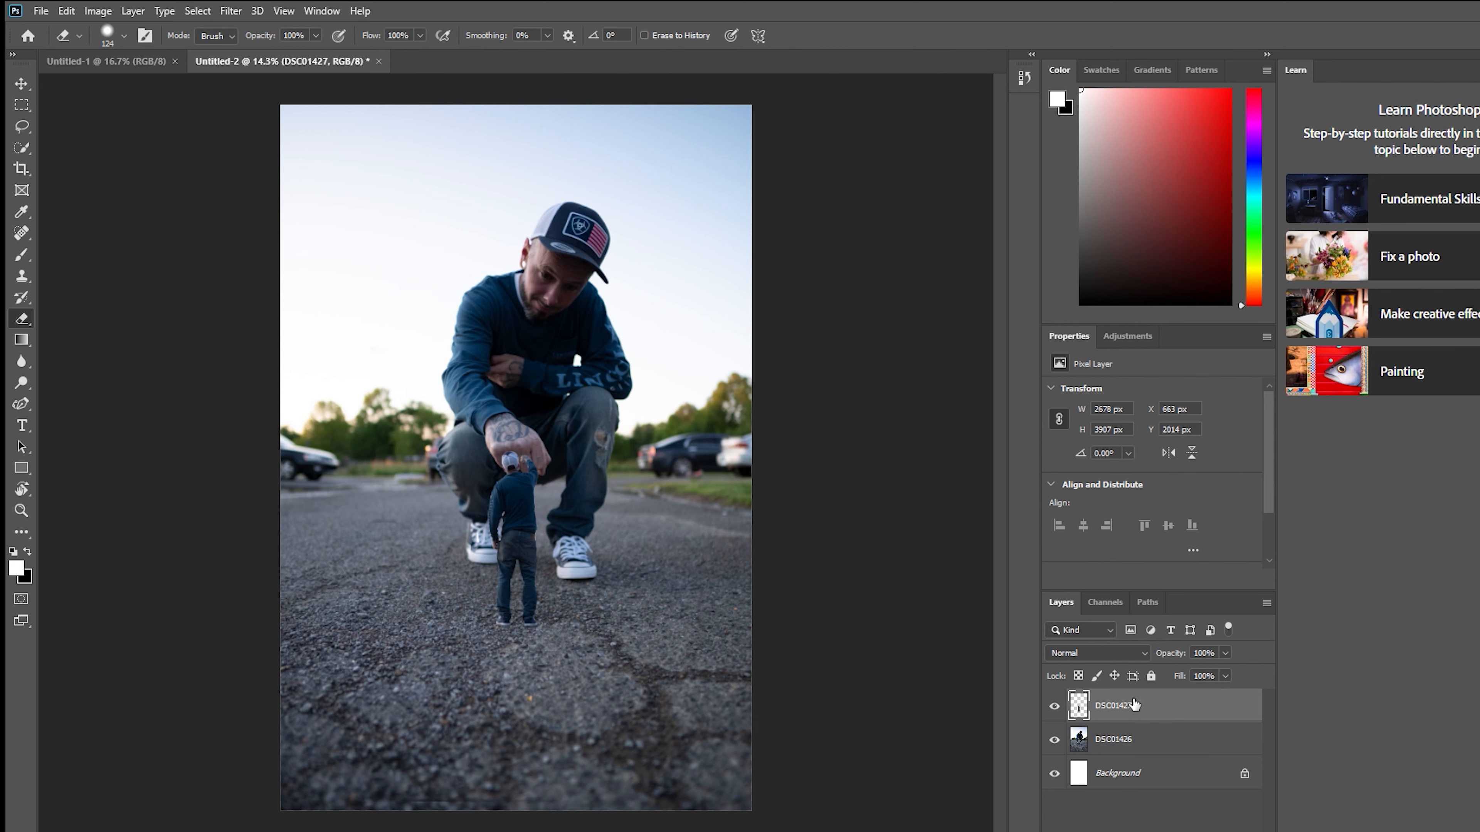